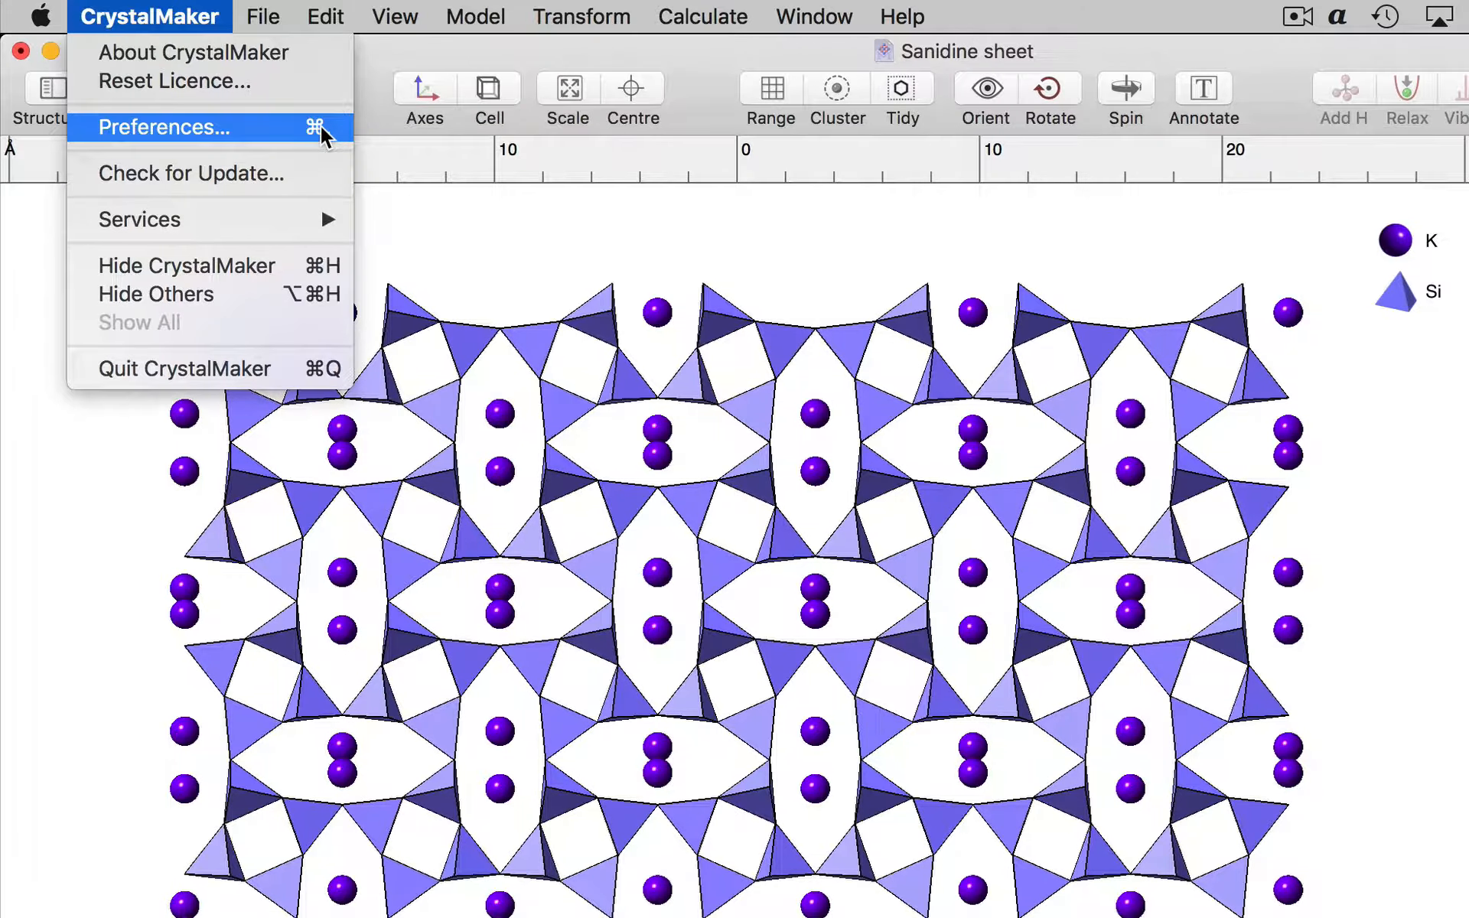
Open the program preferences and review the General, Workspace and Graphics settings
click(323, 129)
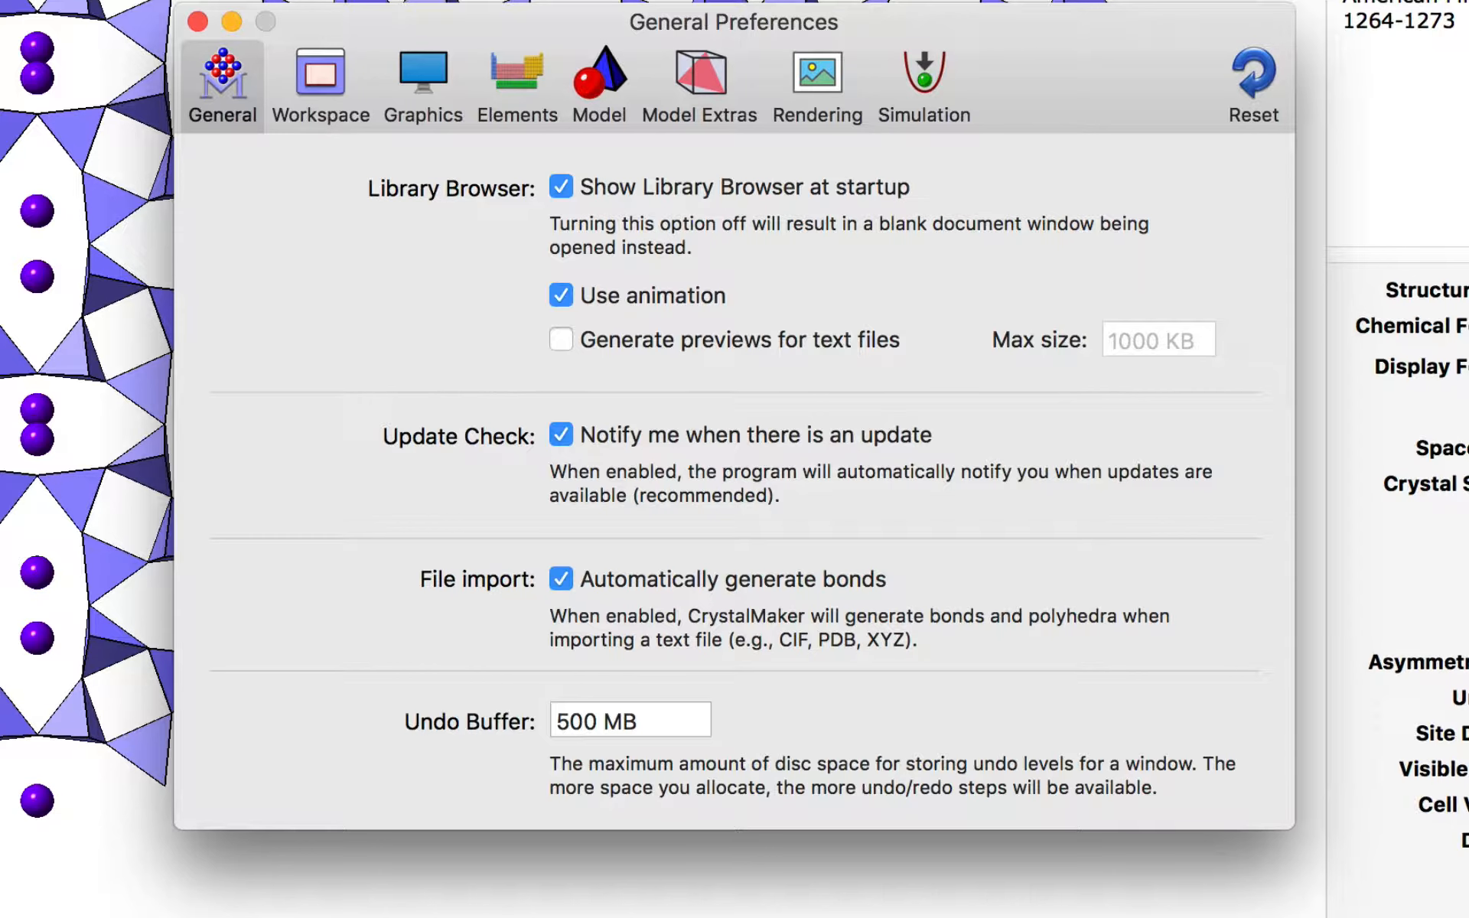
click(338, 84)
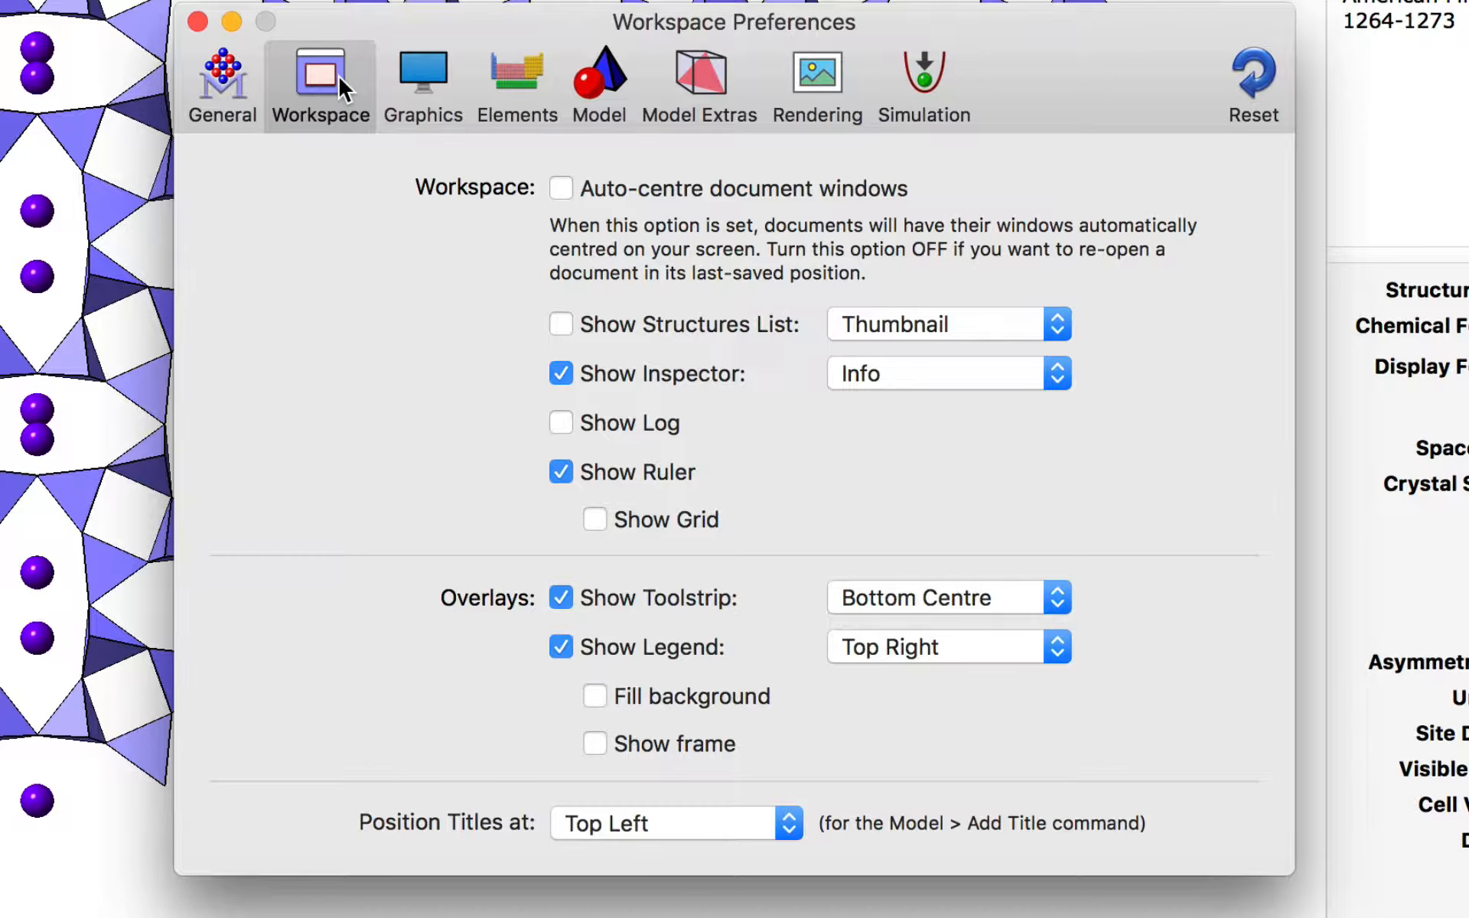
click(428, 62)
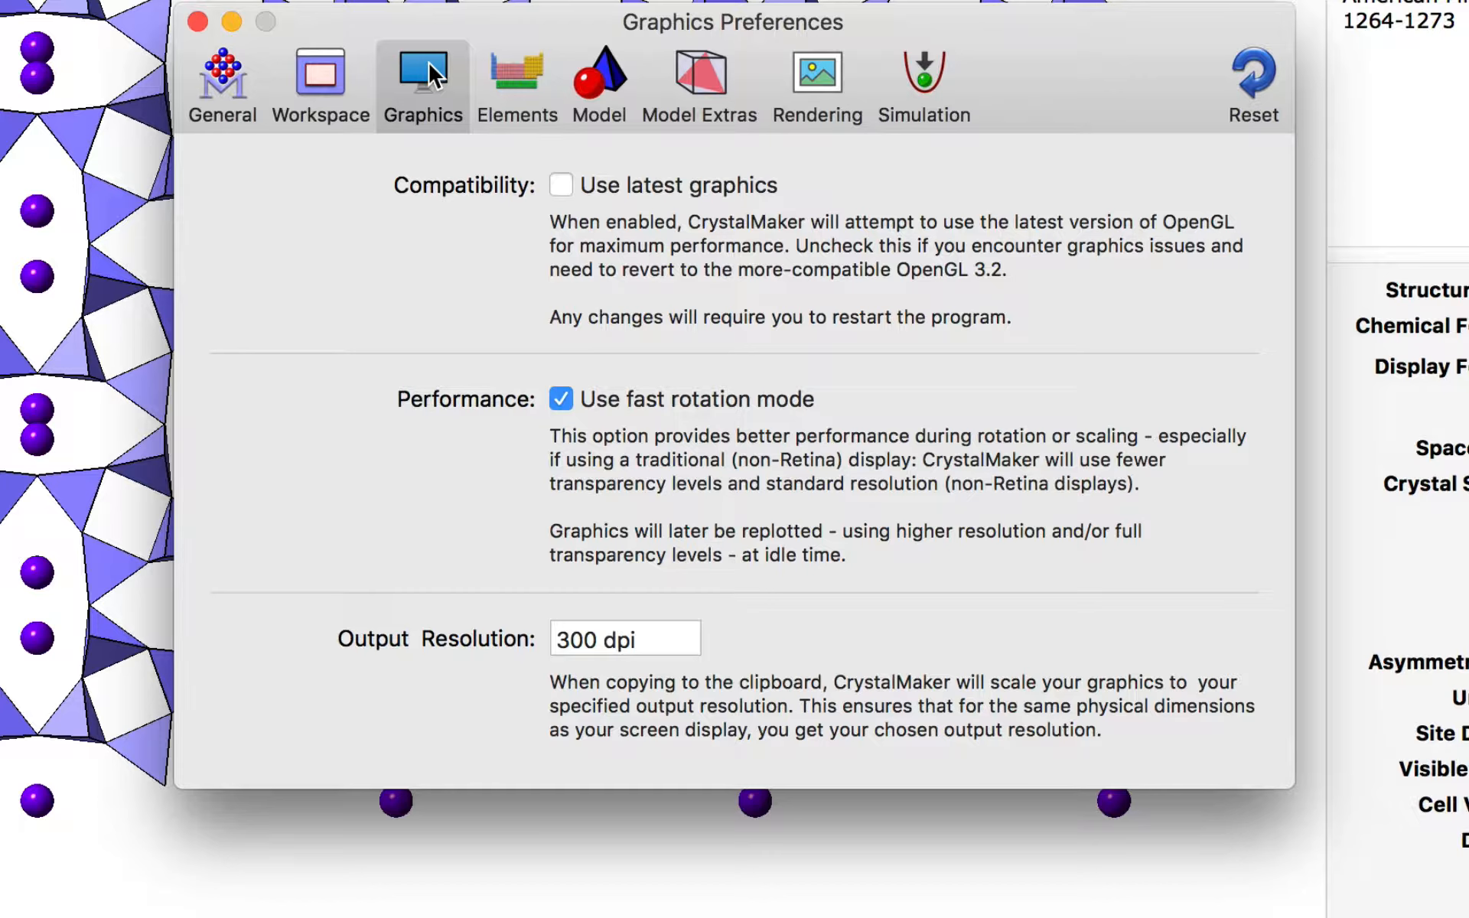
In the Elements preferences, view the radius and colour assigned to titanium in the periodic table
click(525, 65)
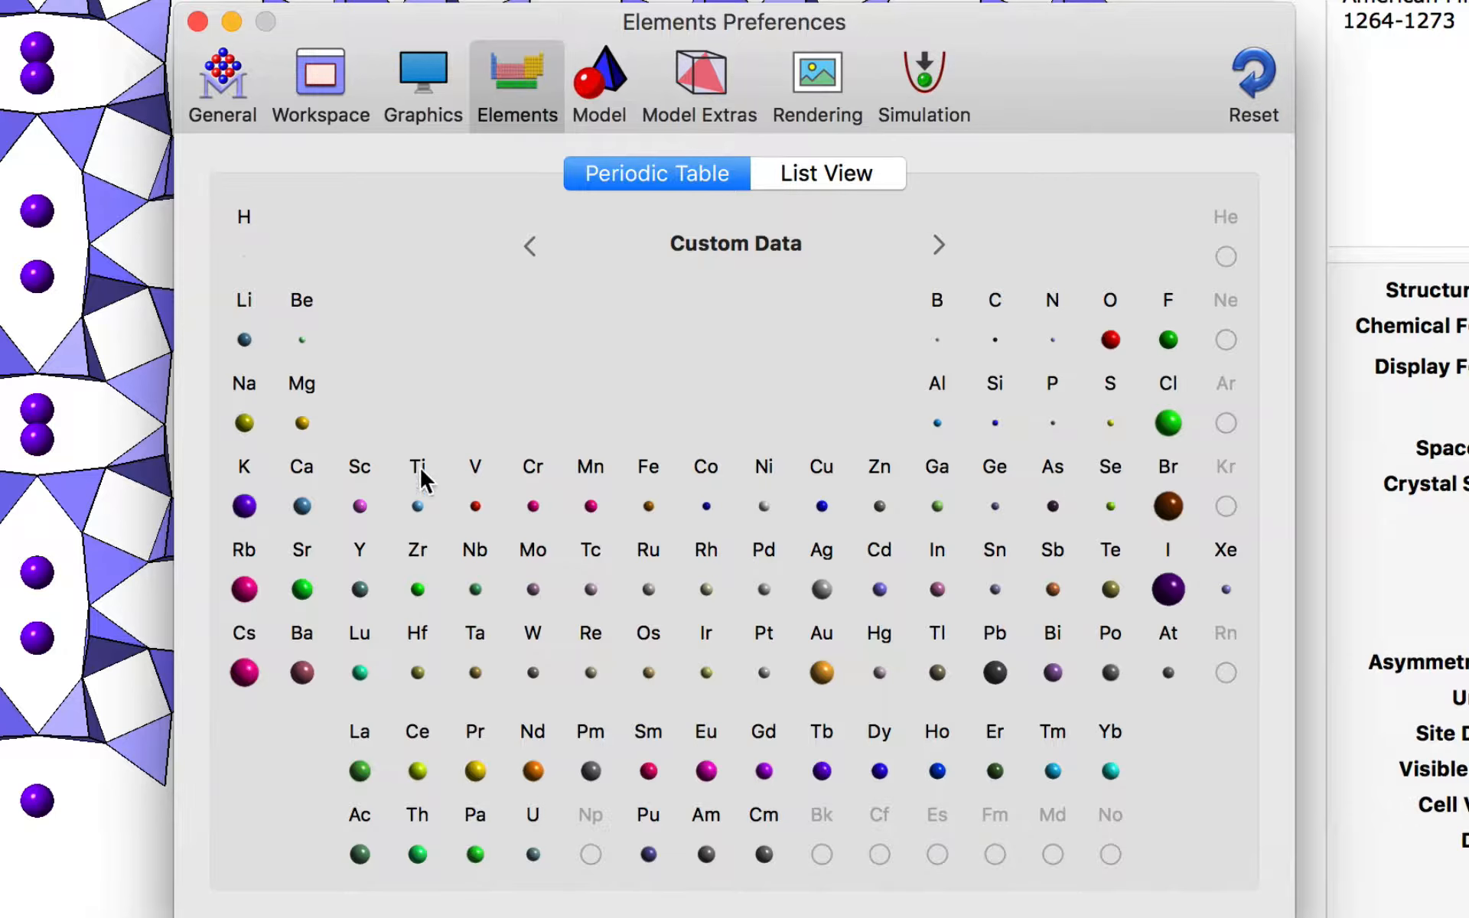
click(417, 505)
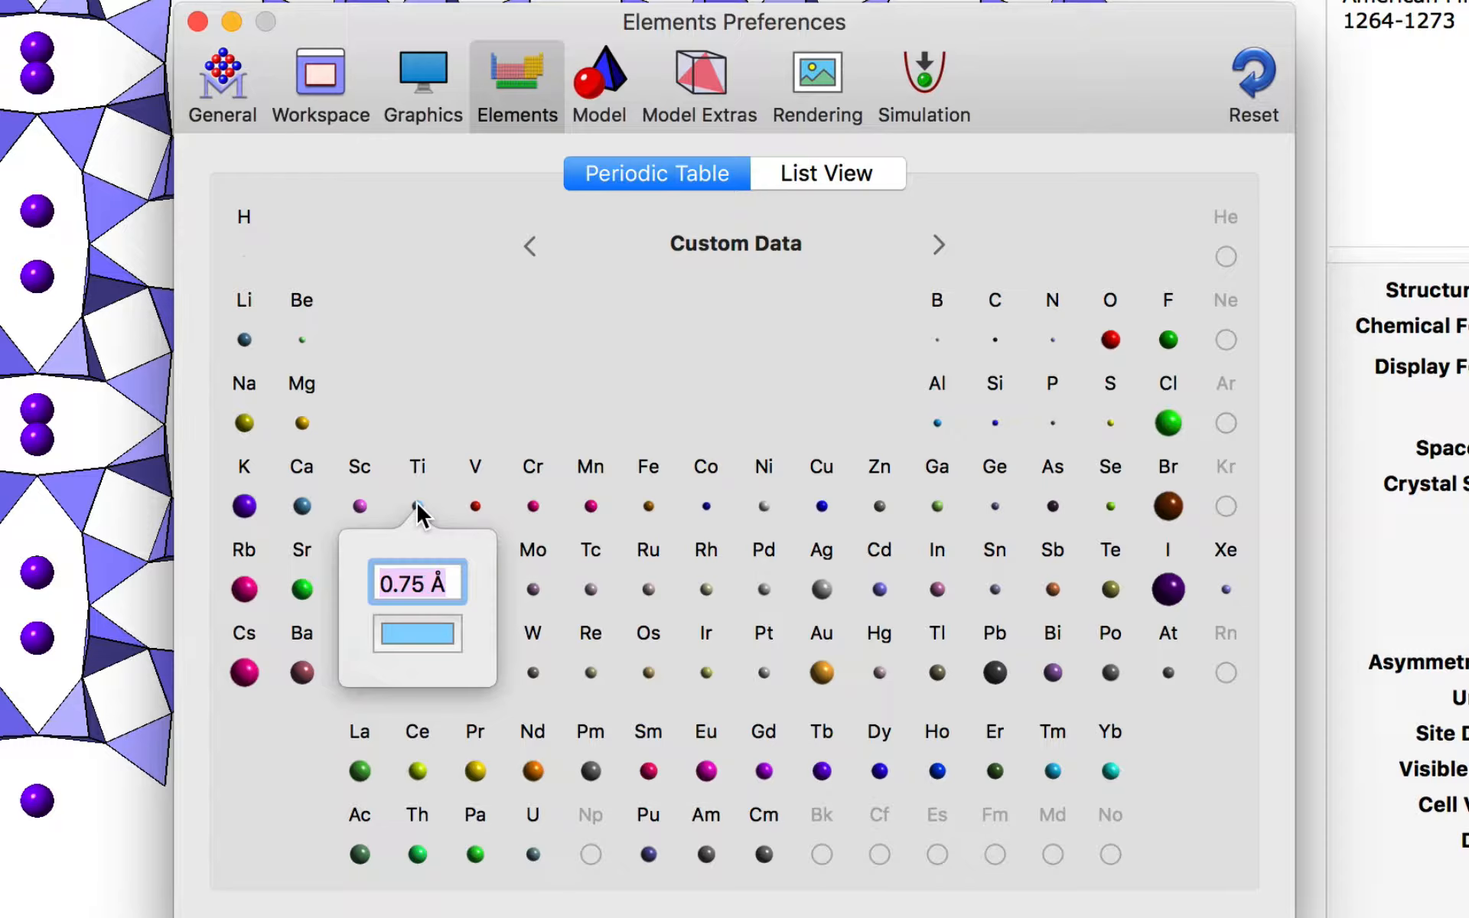
click(501, 367)
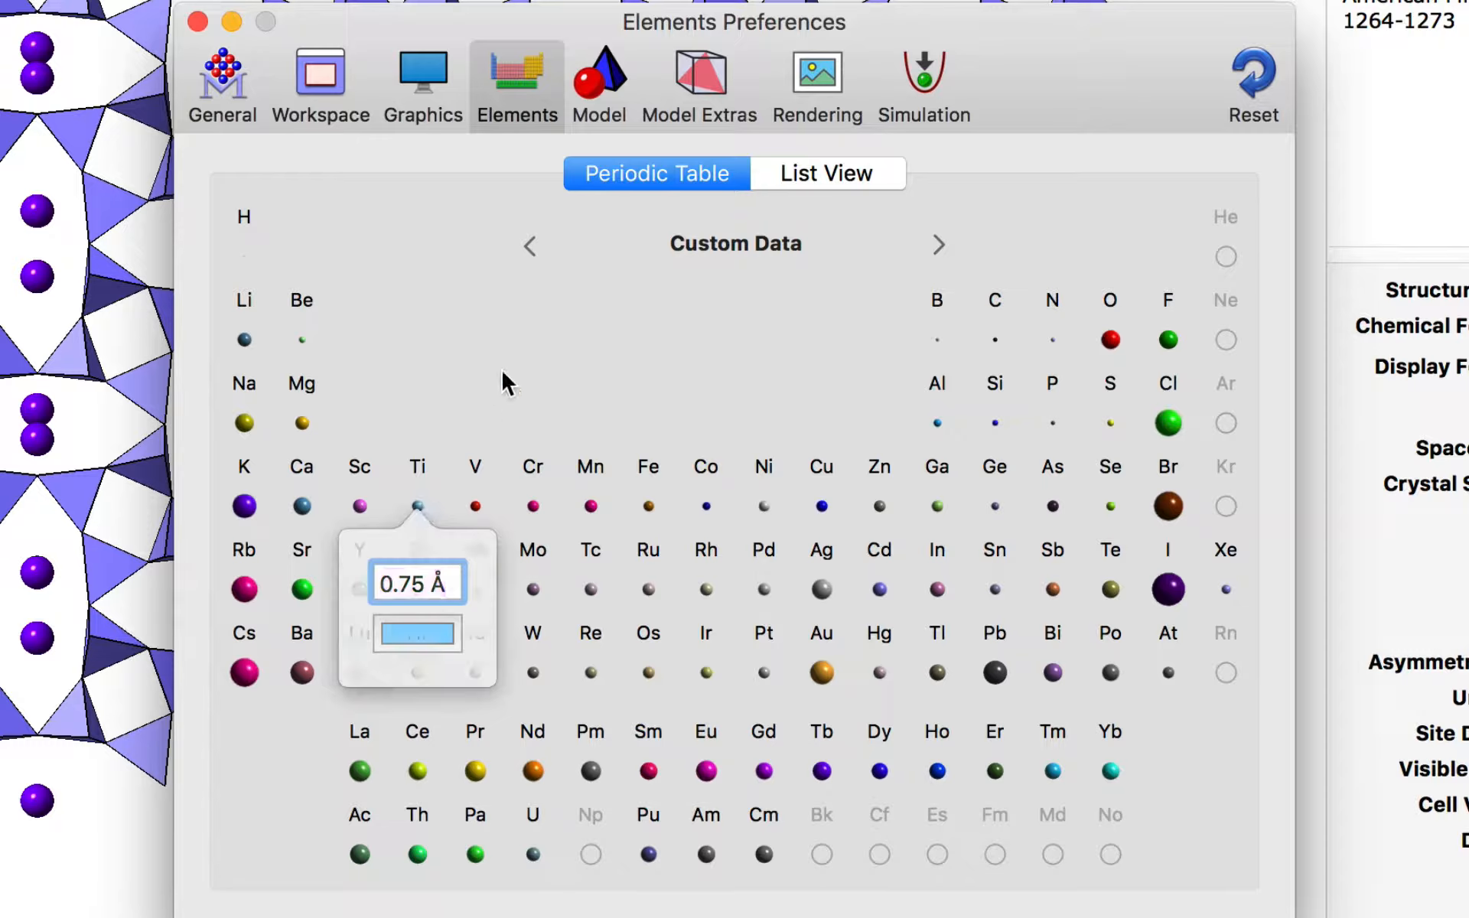
Browse the element datasets, including CSD Default Covalent Radii and VFI Atomic Radii, and set the periodic table to CPK Covalent Radii
click(775, 244)
click(788, 268)
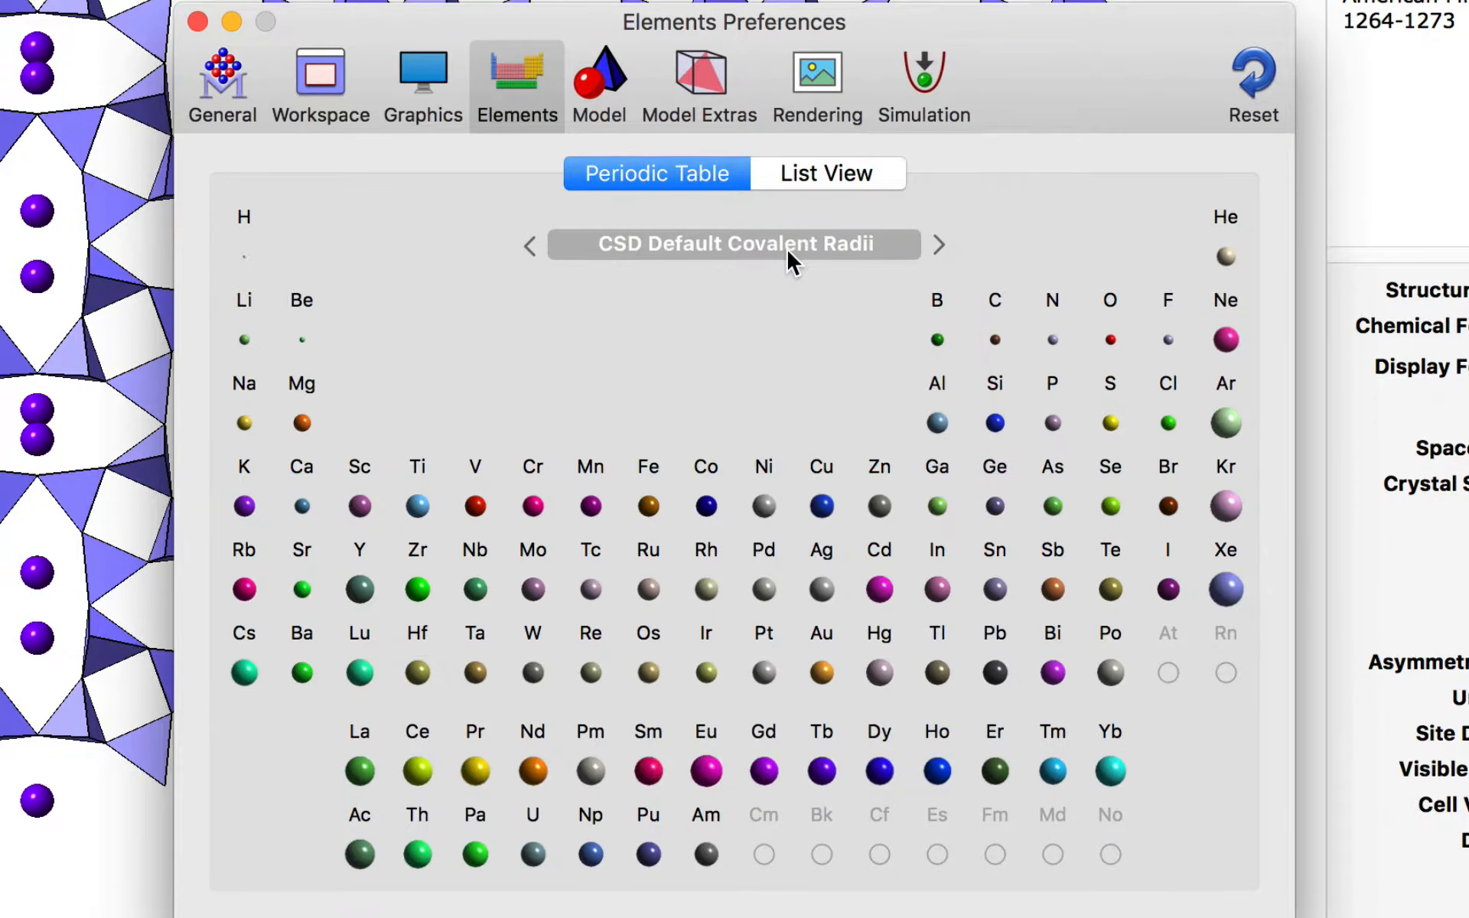
click(787, 247)
click(786, 273)
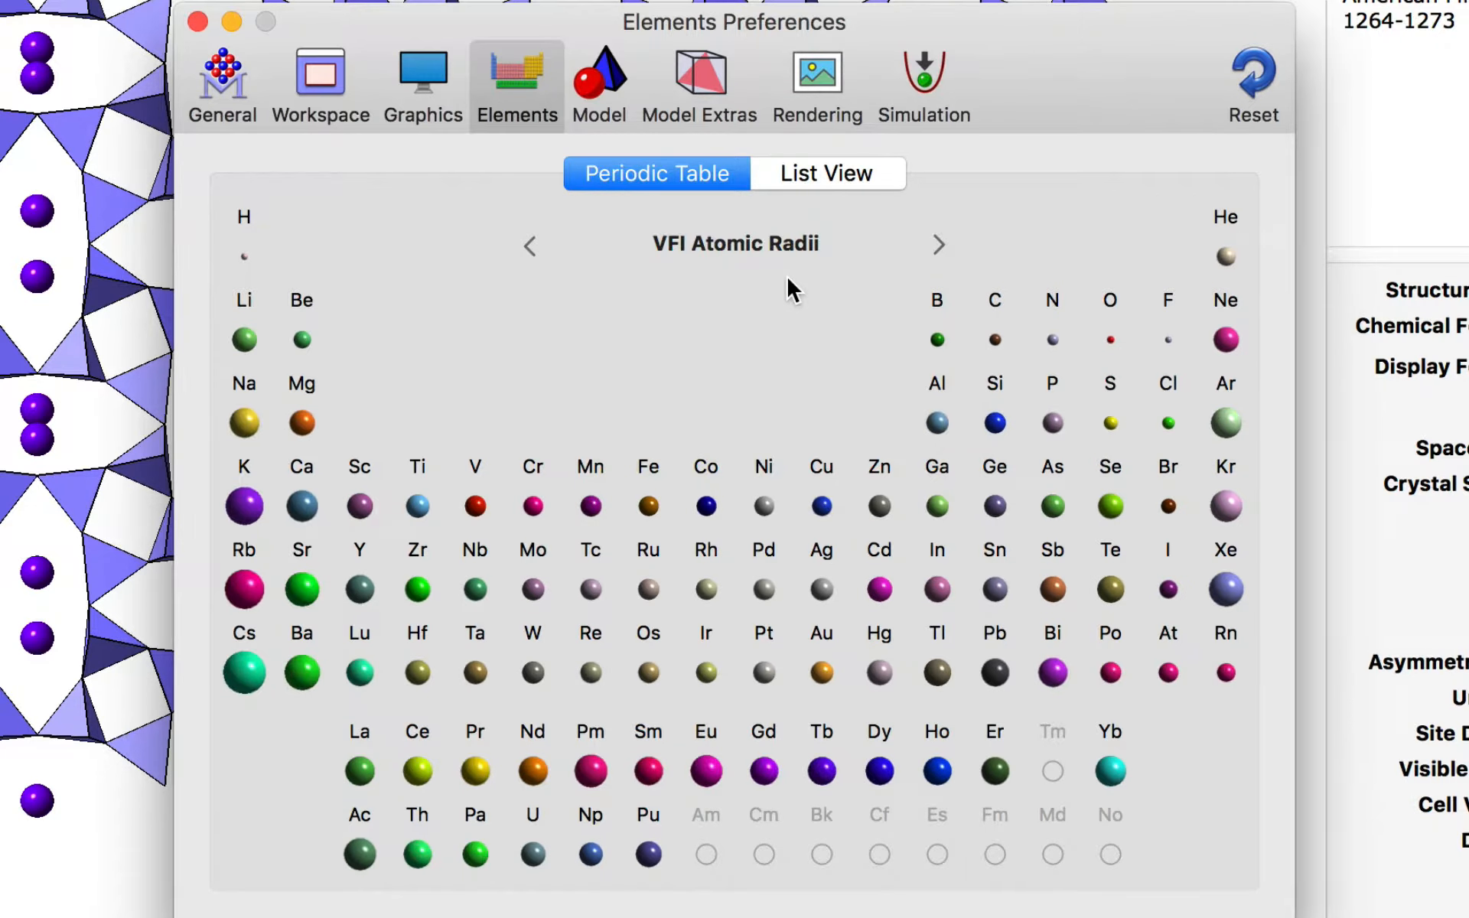
click(939, 245)
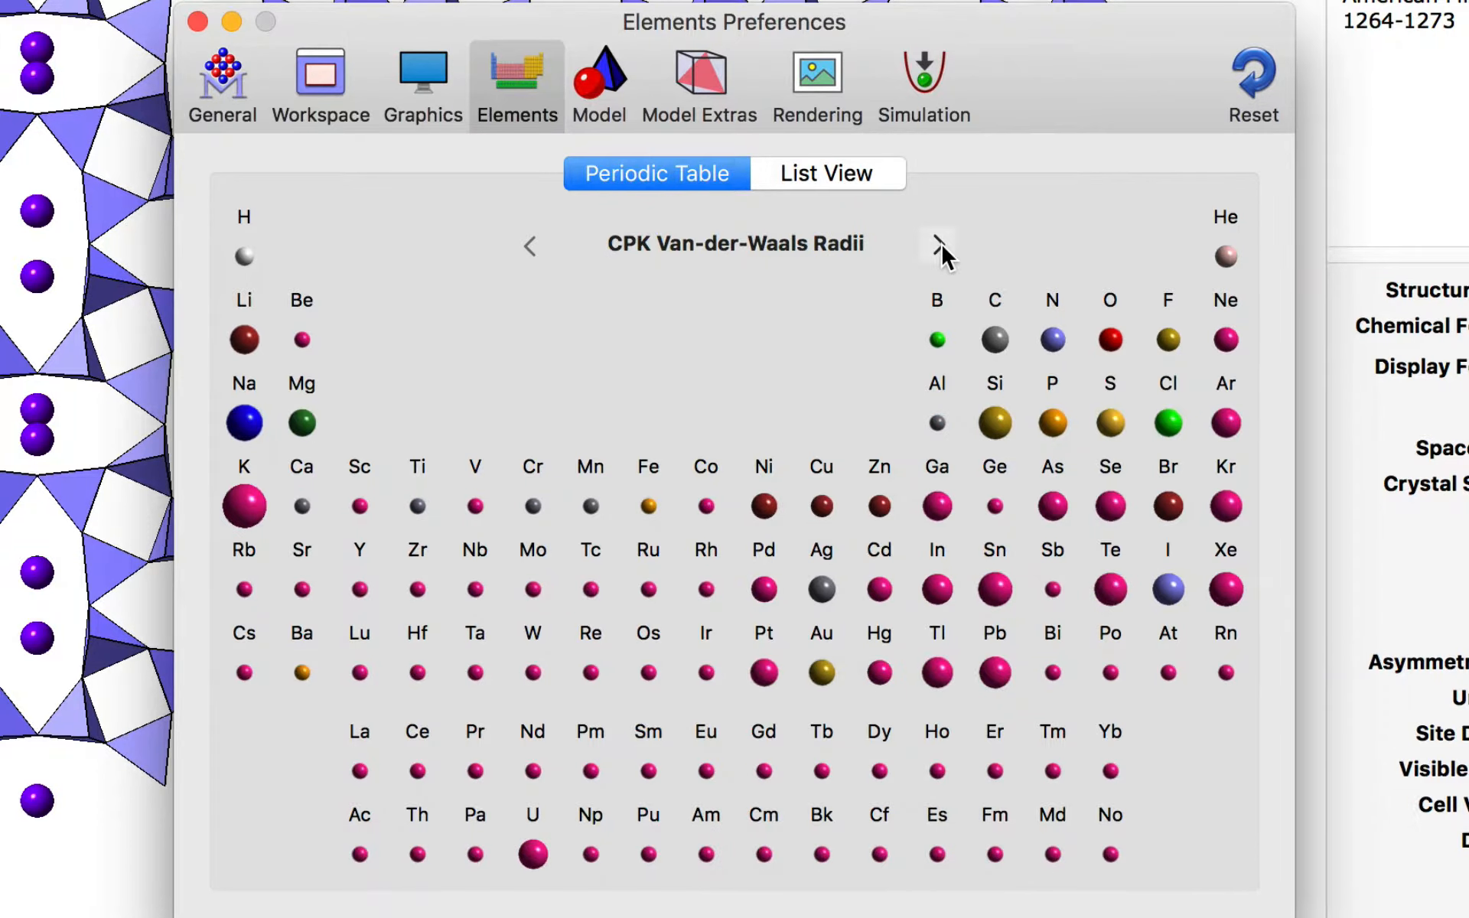
click(938, 245)
click(938, 244)
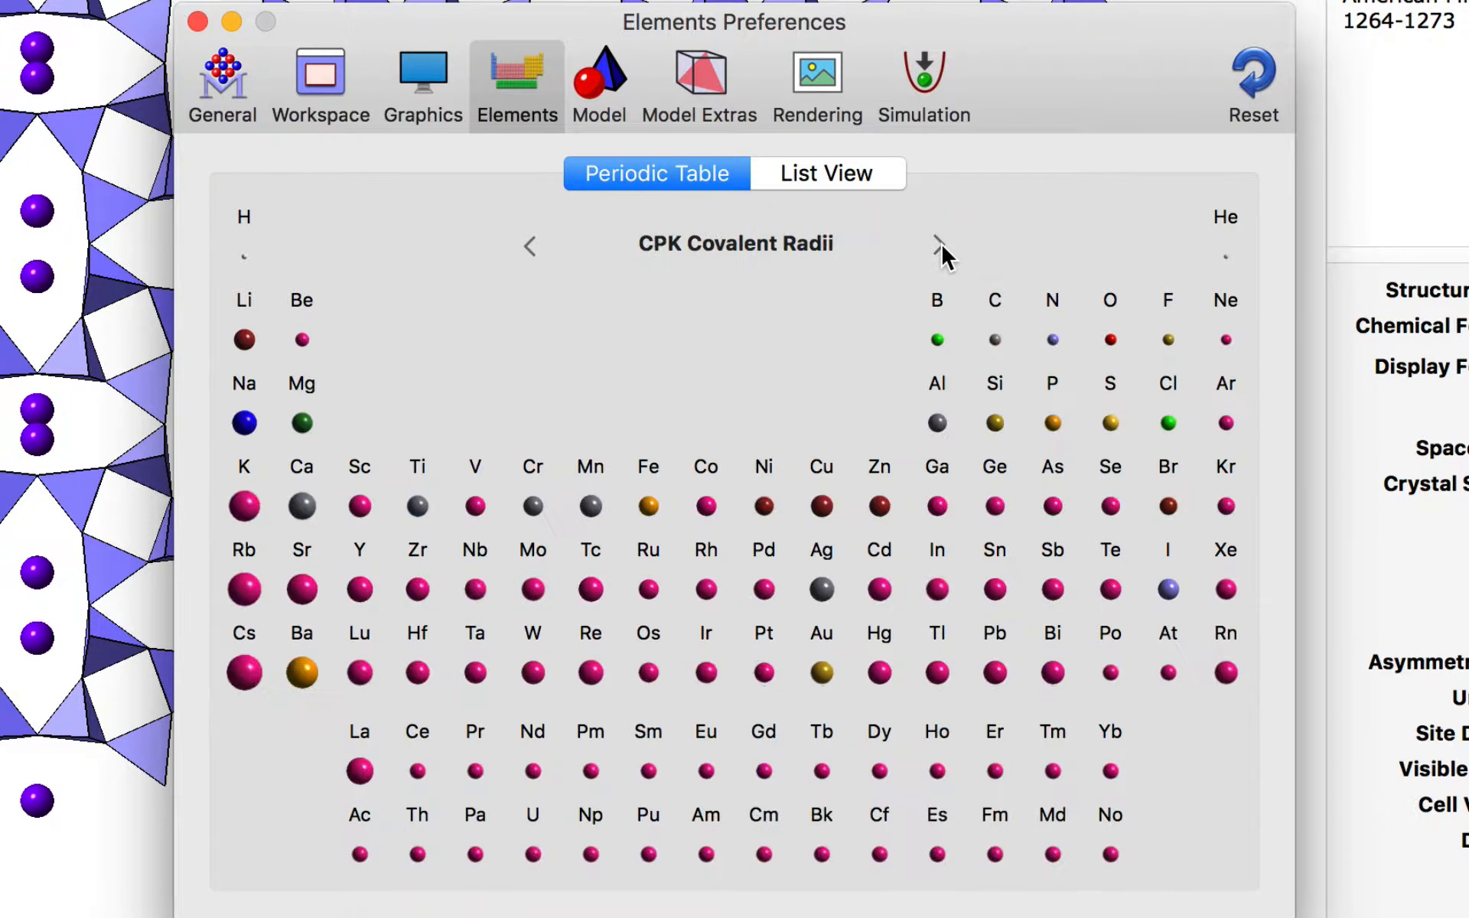
Examine the element radii and colours as a list, along with the available preset, import, export and reset options
click(888, 179)
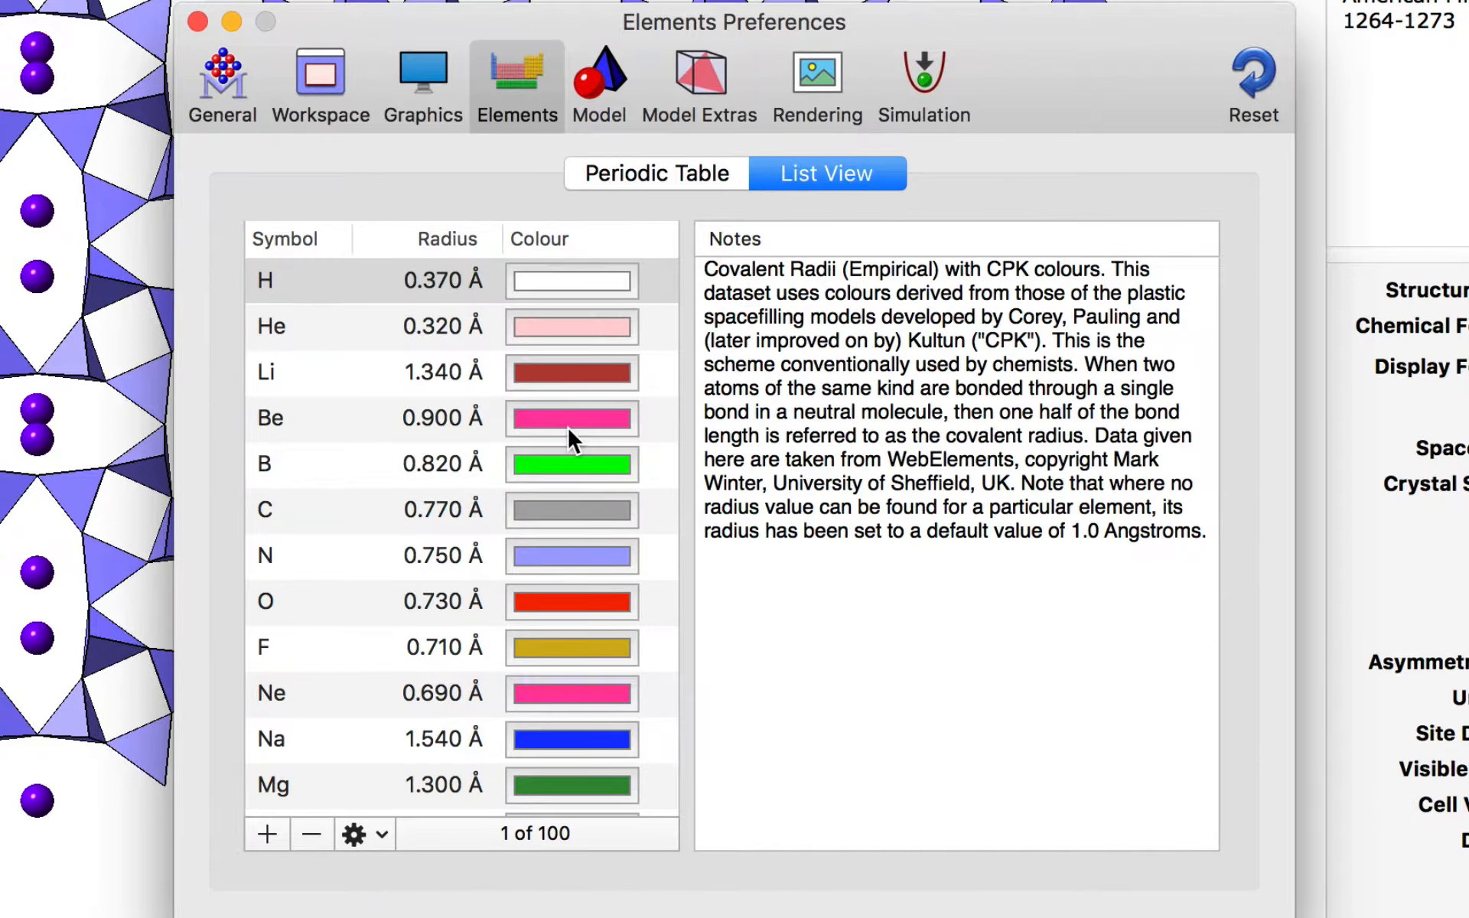
scroll(567, 425, down, 10)
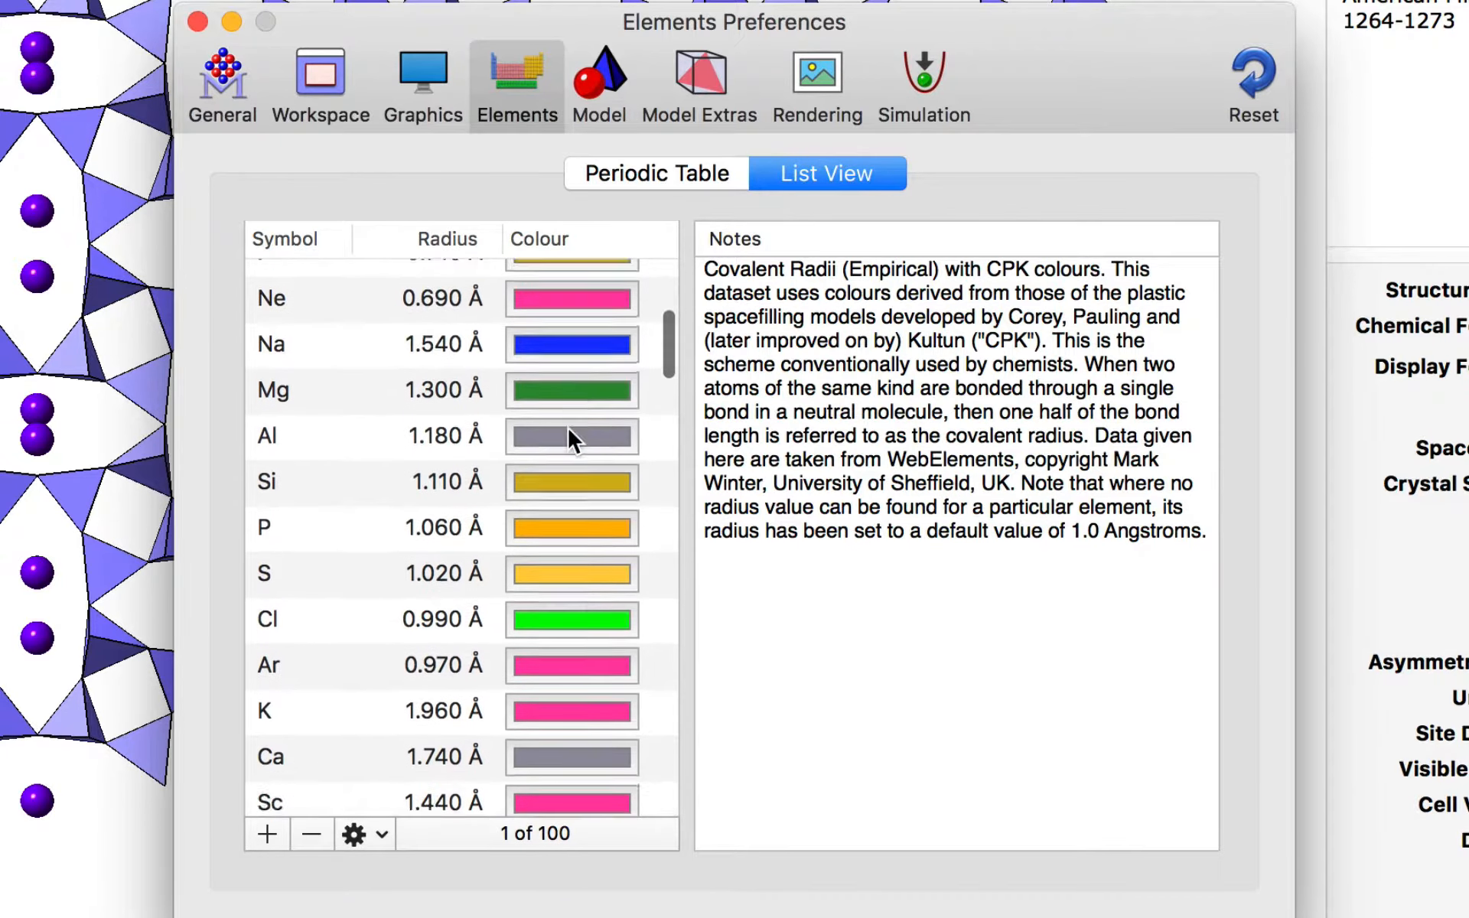
scroll(567, 425, down, 8)
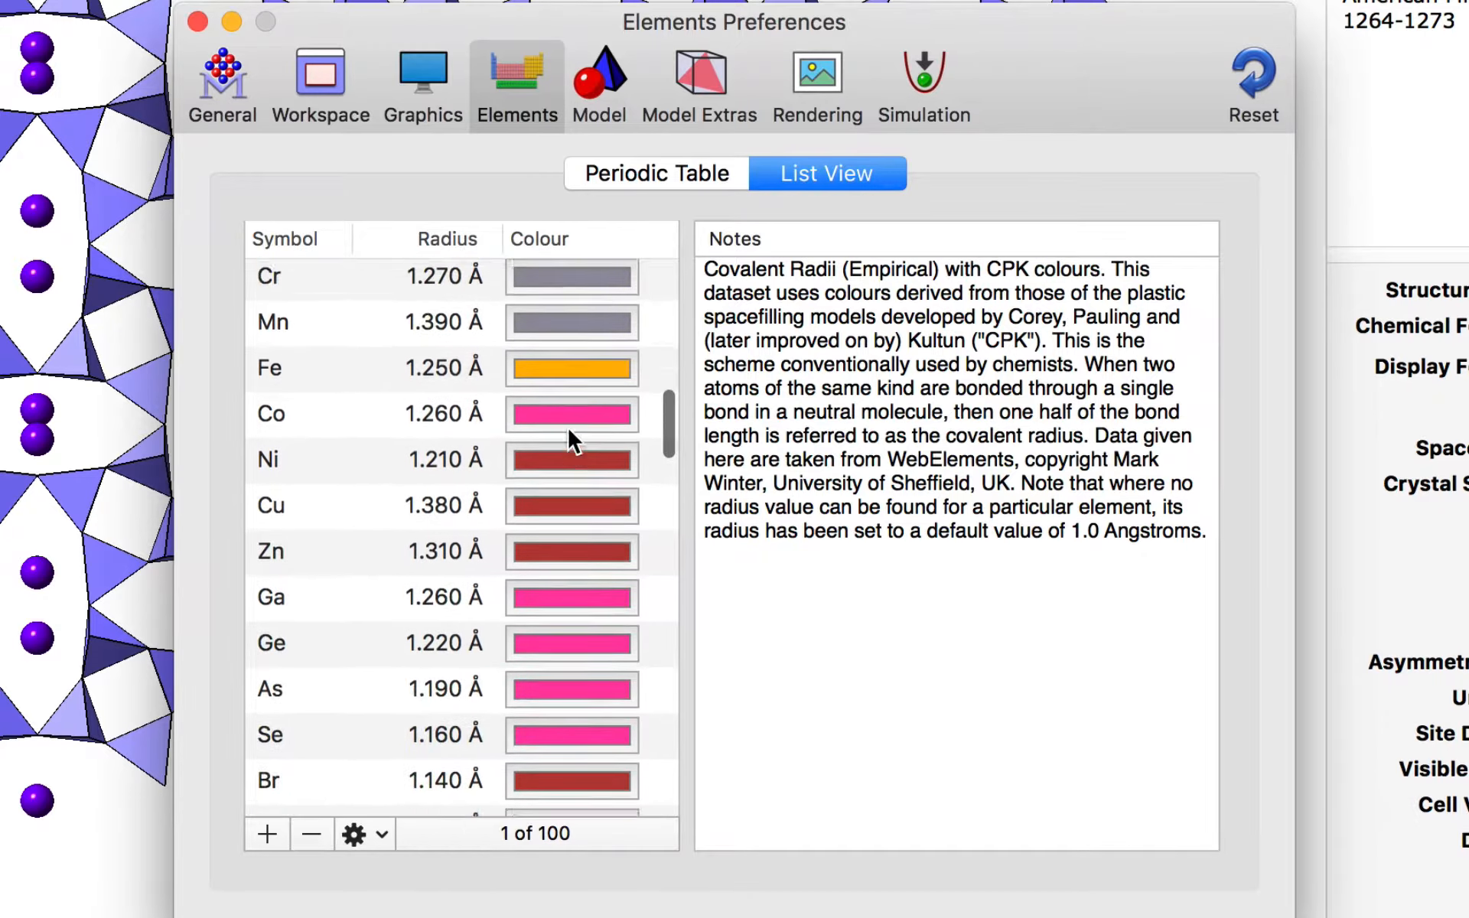
scroll(567, 426, up, 6)
scroll(567, 426, up, 10)
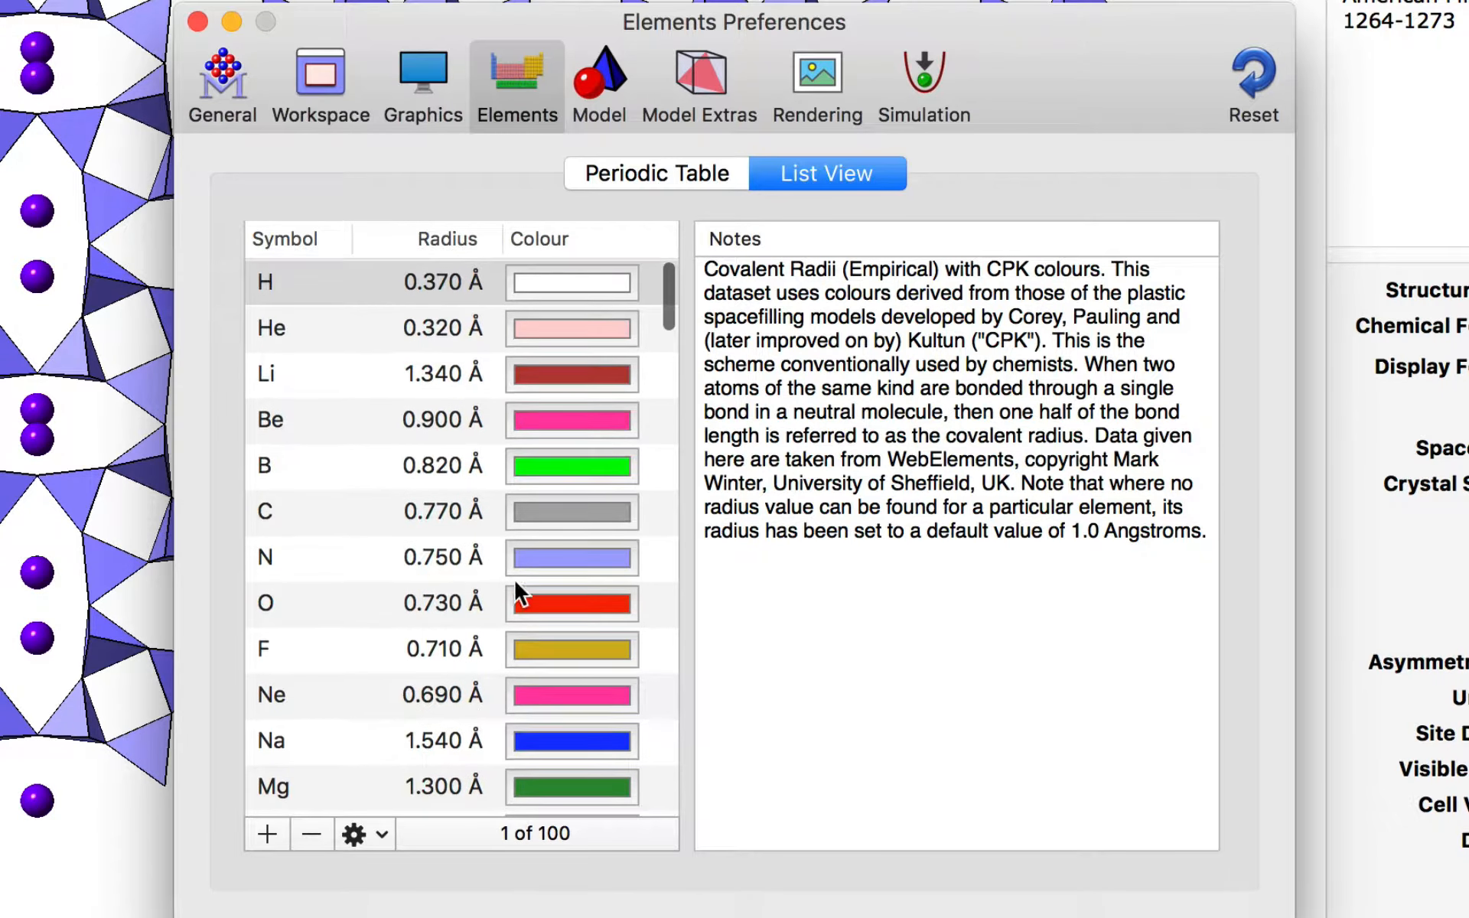
click(379, 839)
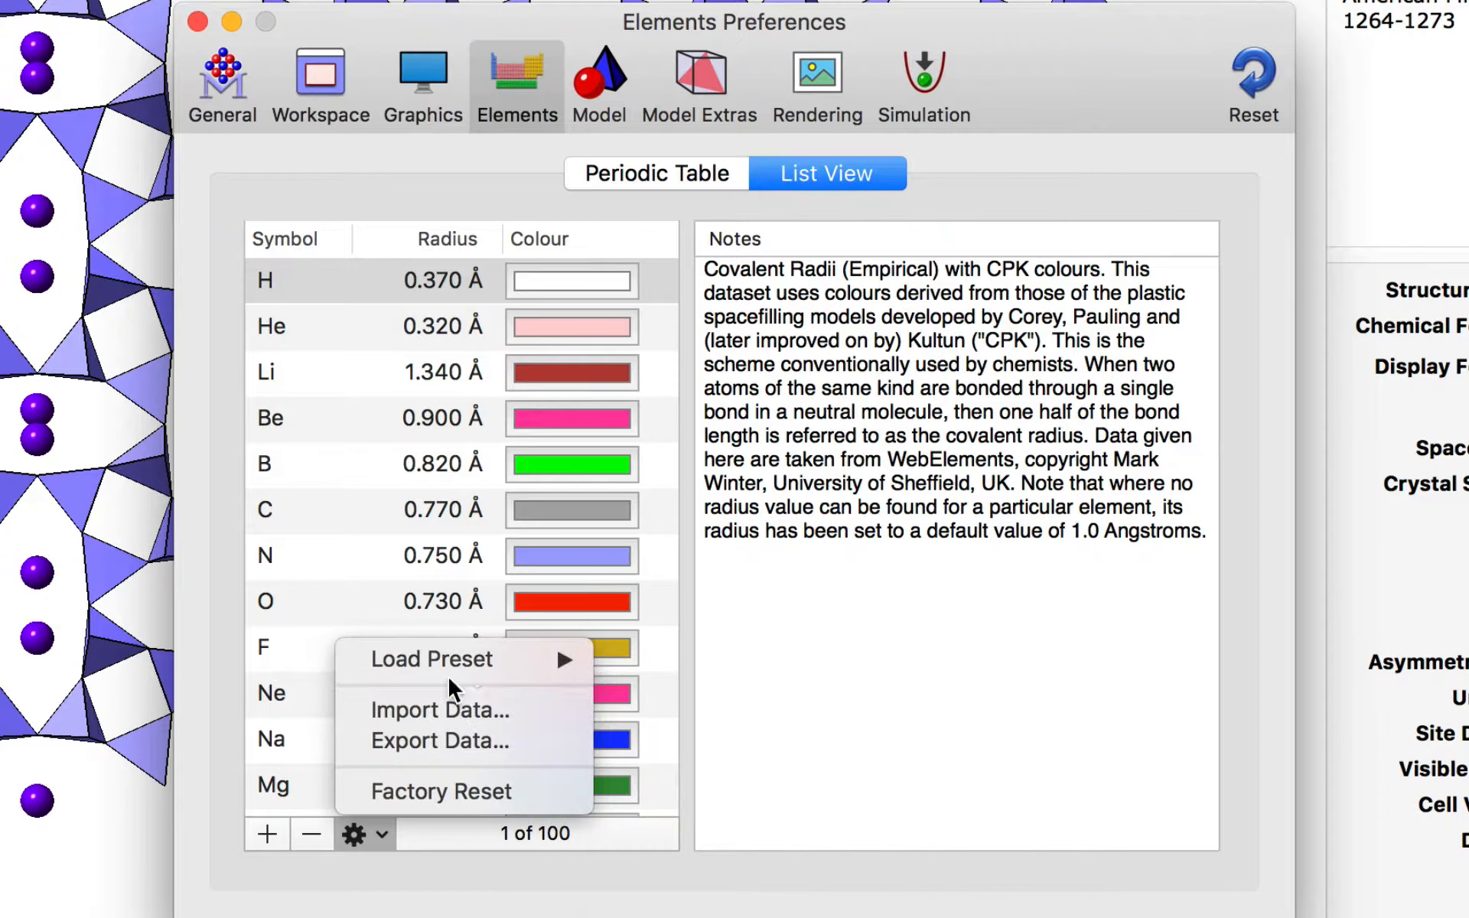
mouse_move(468, 664)
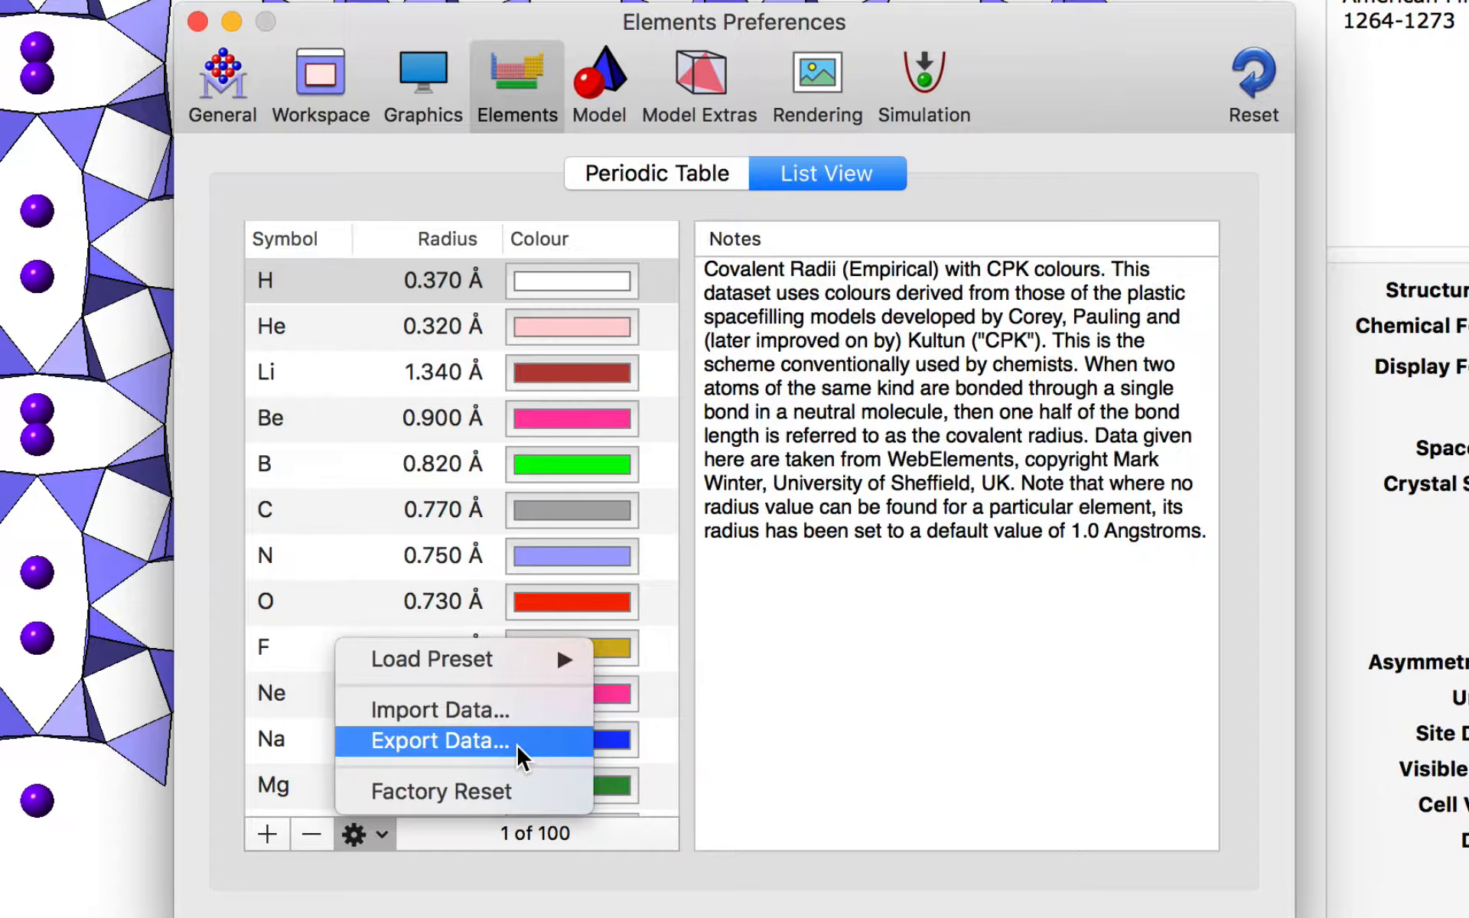
click(1039, 188)
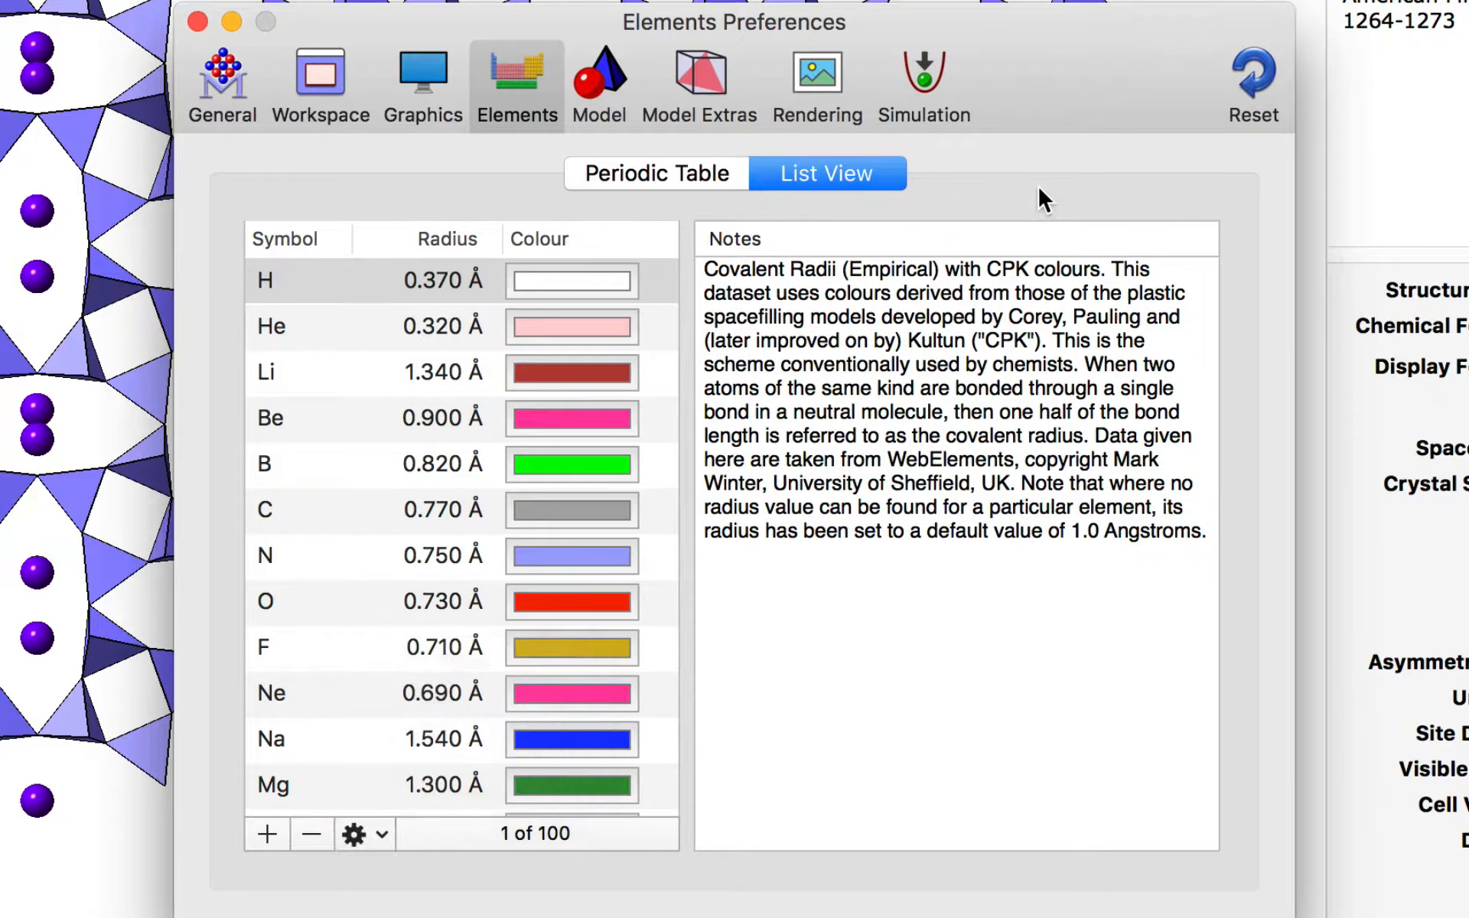
Review the Model preferences for spheres, ellipsoids, bonds and polyhedra, and the Model Extras preferences for the unit cell and volumes
click(613, 74)
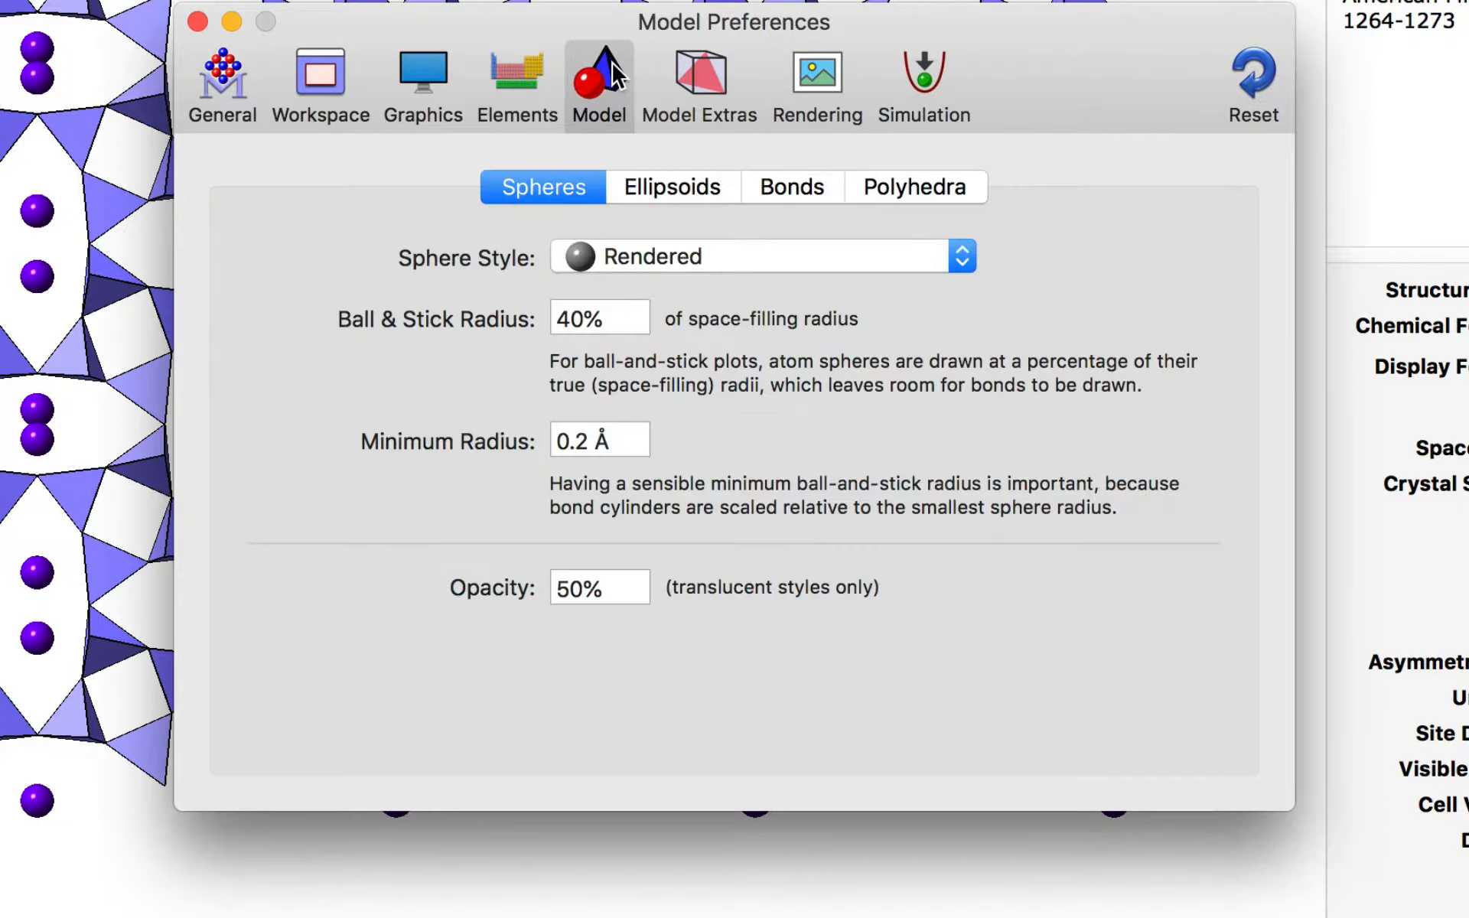
click(710, 181)
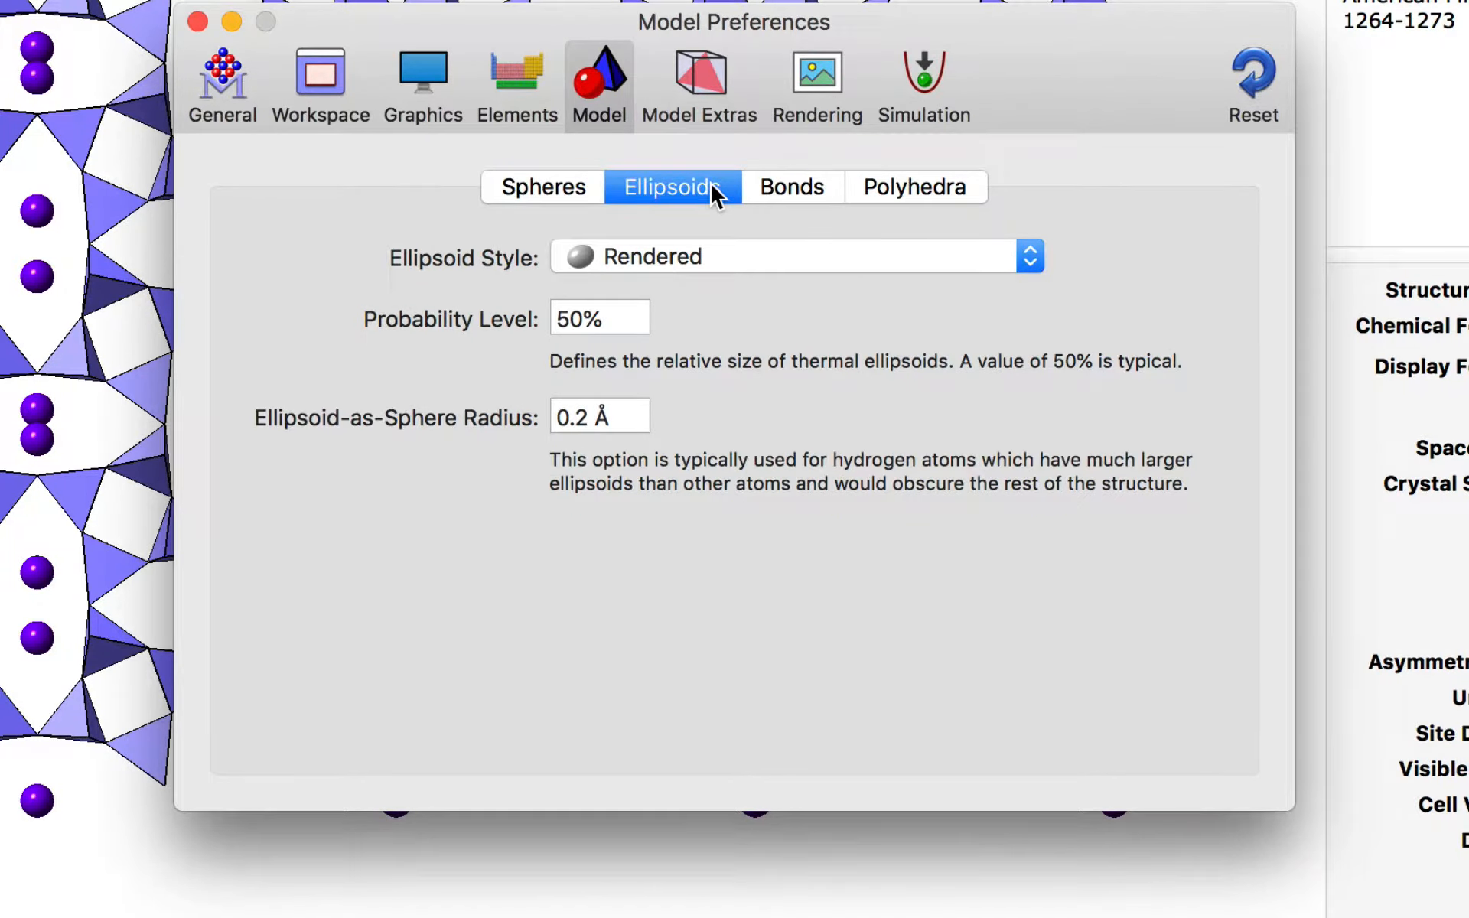
click(803, 186)
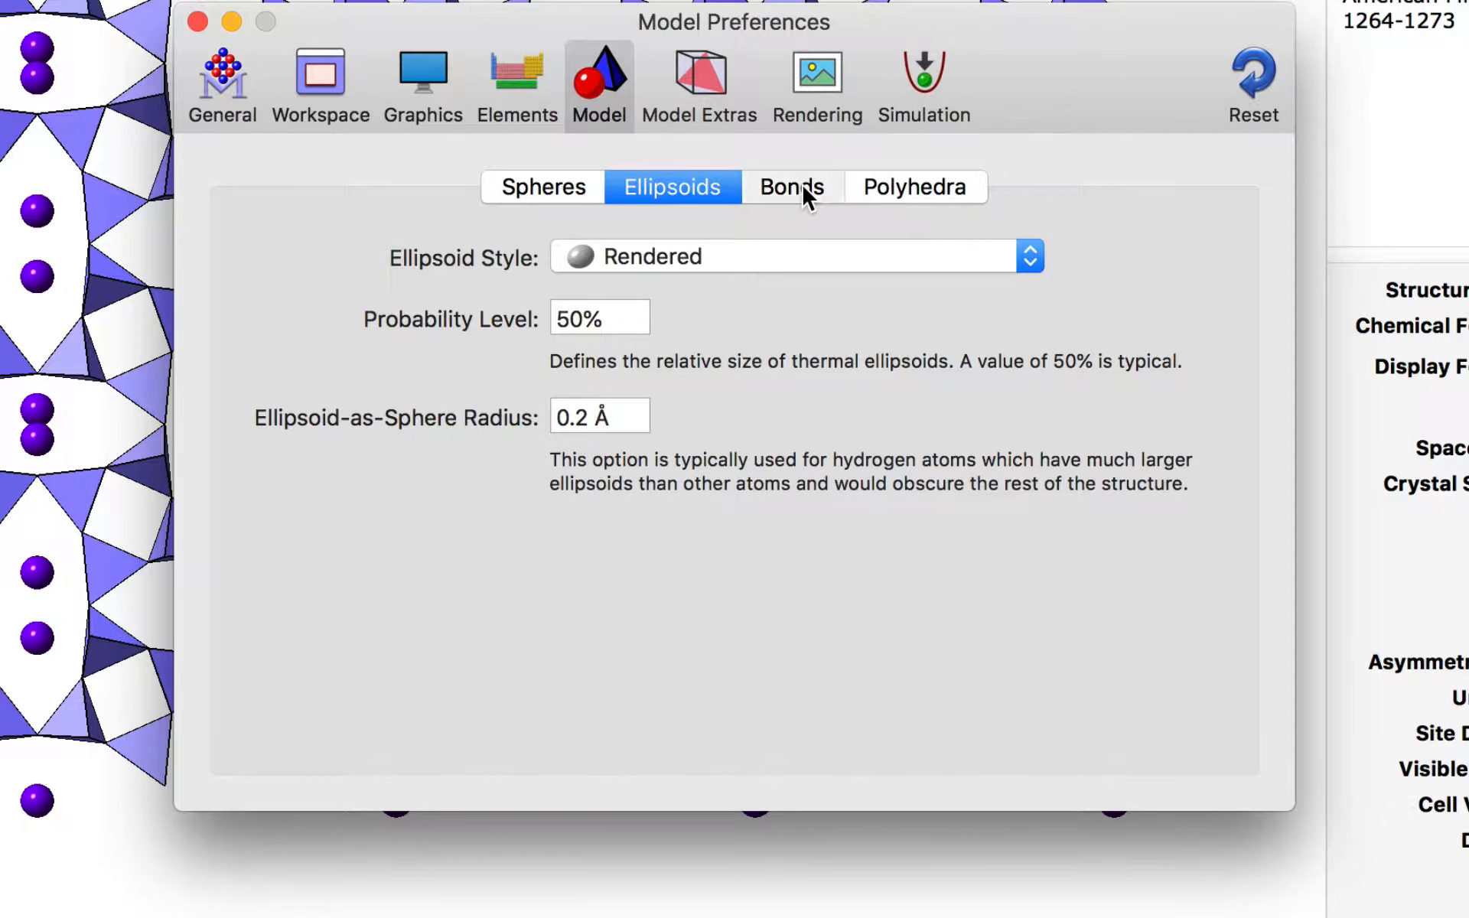
click(911, 187)
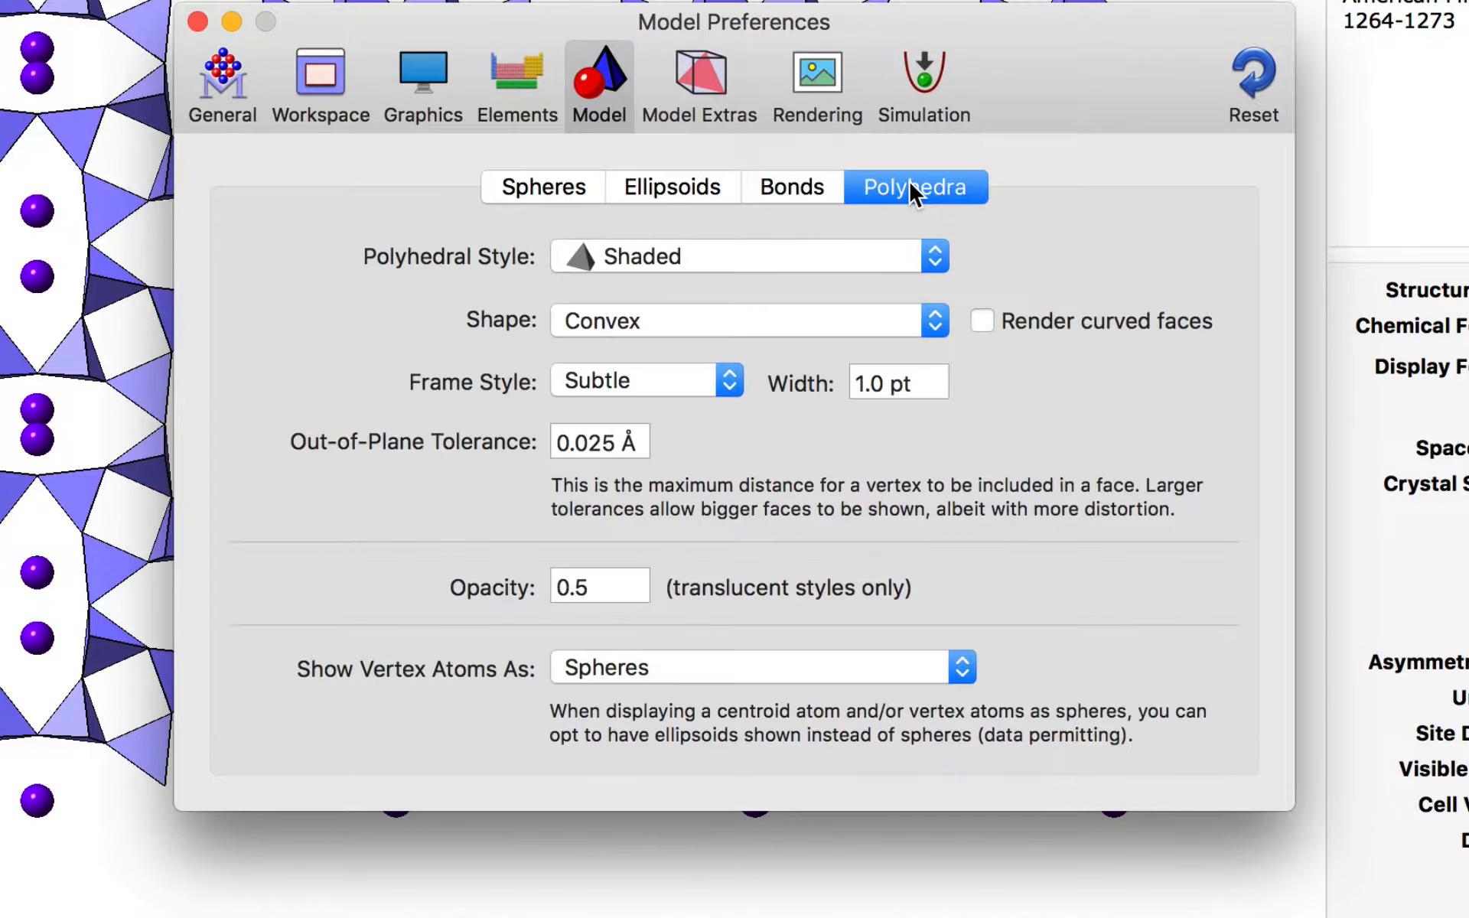
click(562, 184)
click(705, 83)
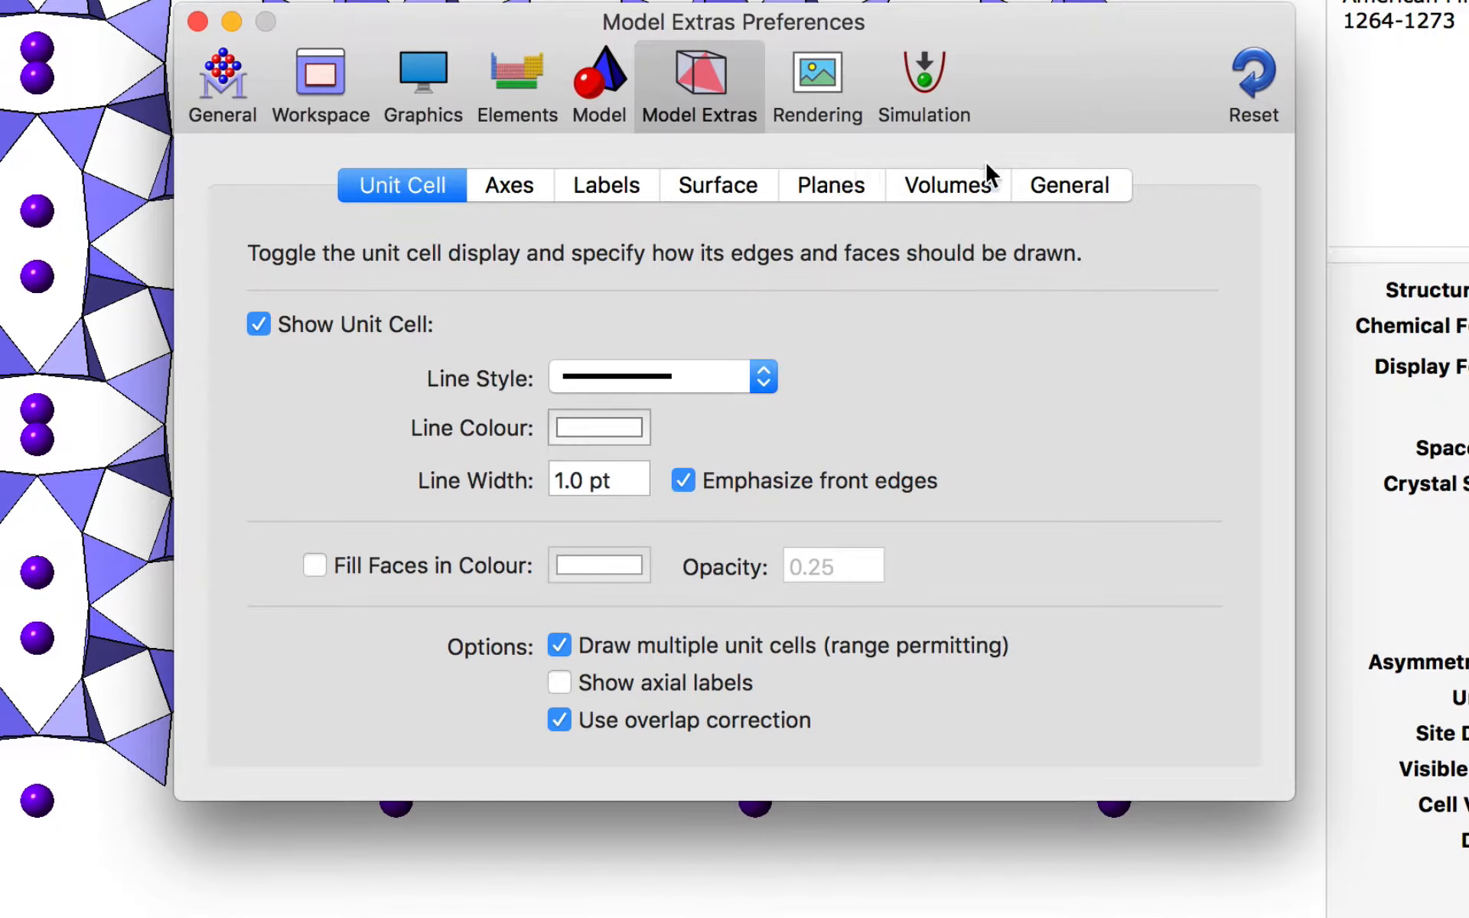
click(994, 185)
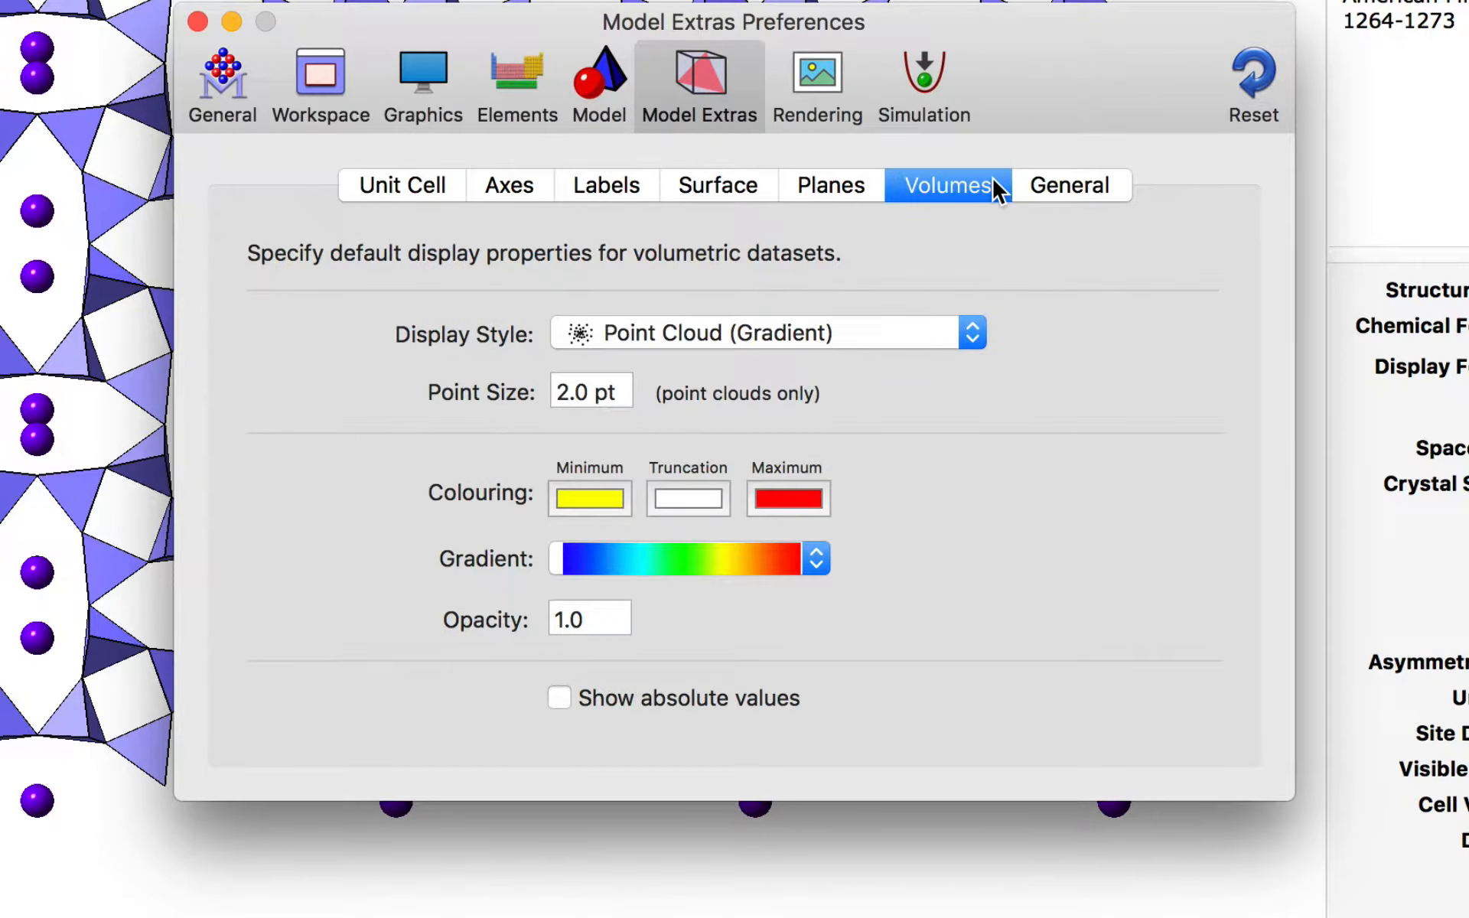
Review all groups of the Rendering preferences and the Simulation preferences, and close the preferences window
click(815, 76)
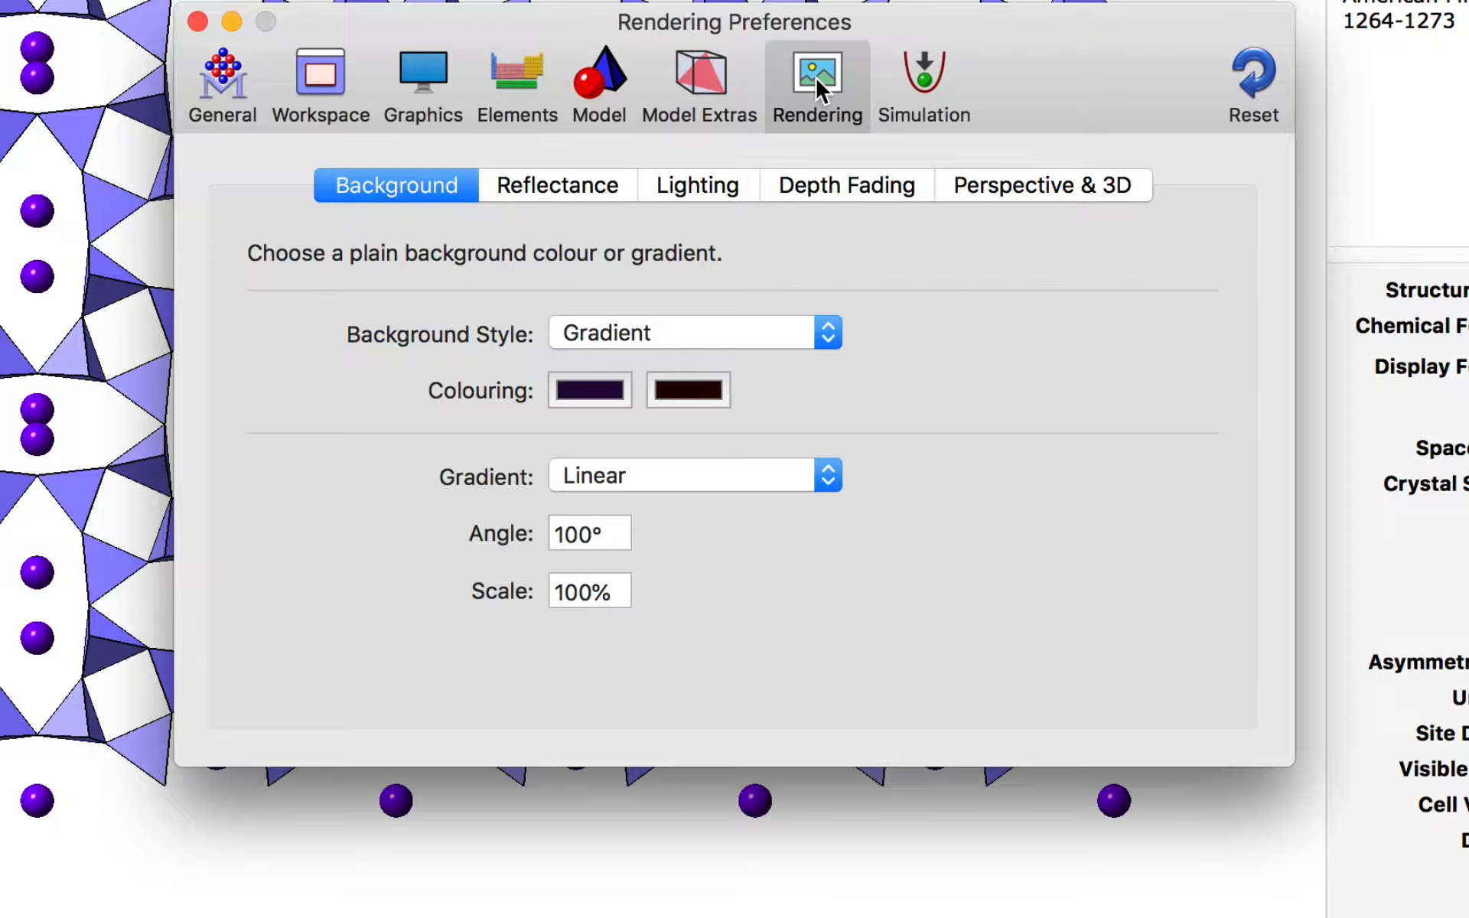
click(566, 201)
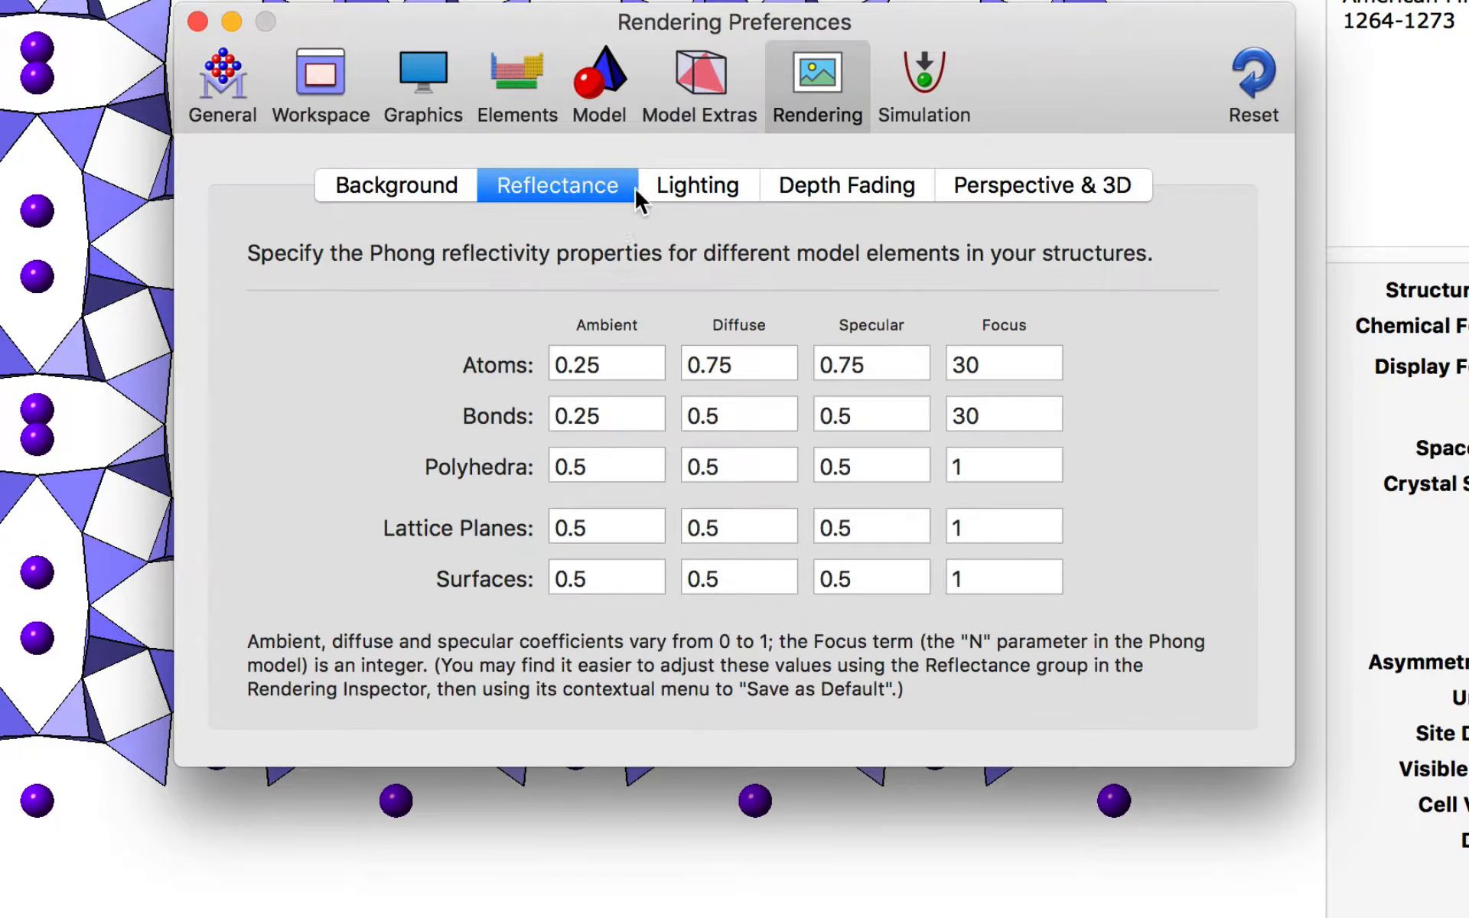
click(698, 184)
click(823, 186)
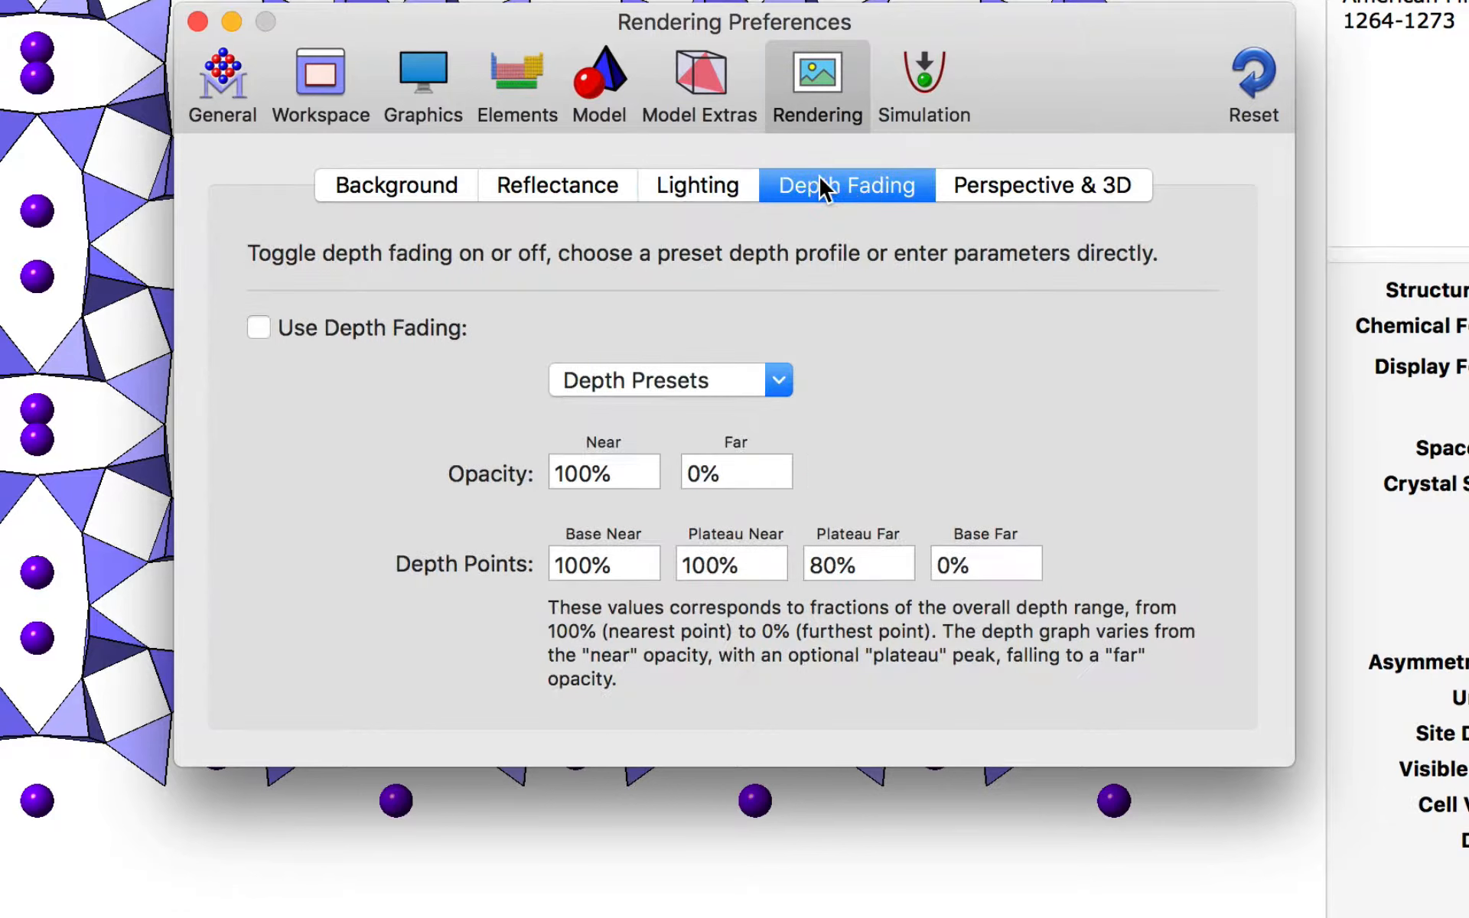
click(999, 188)
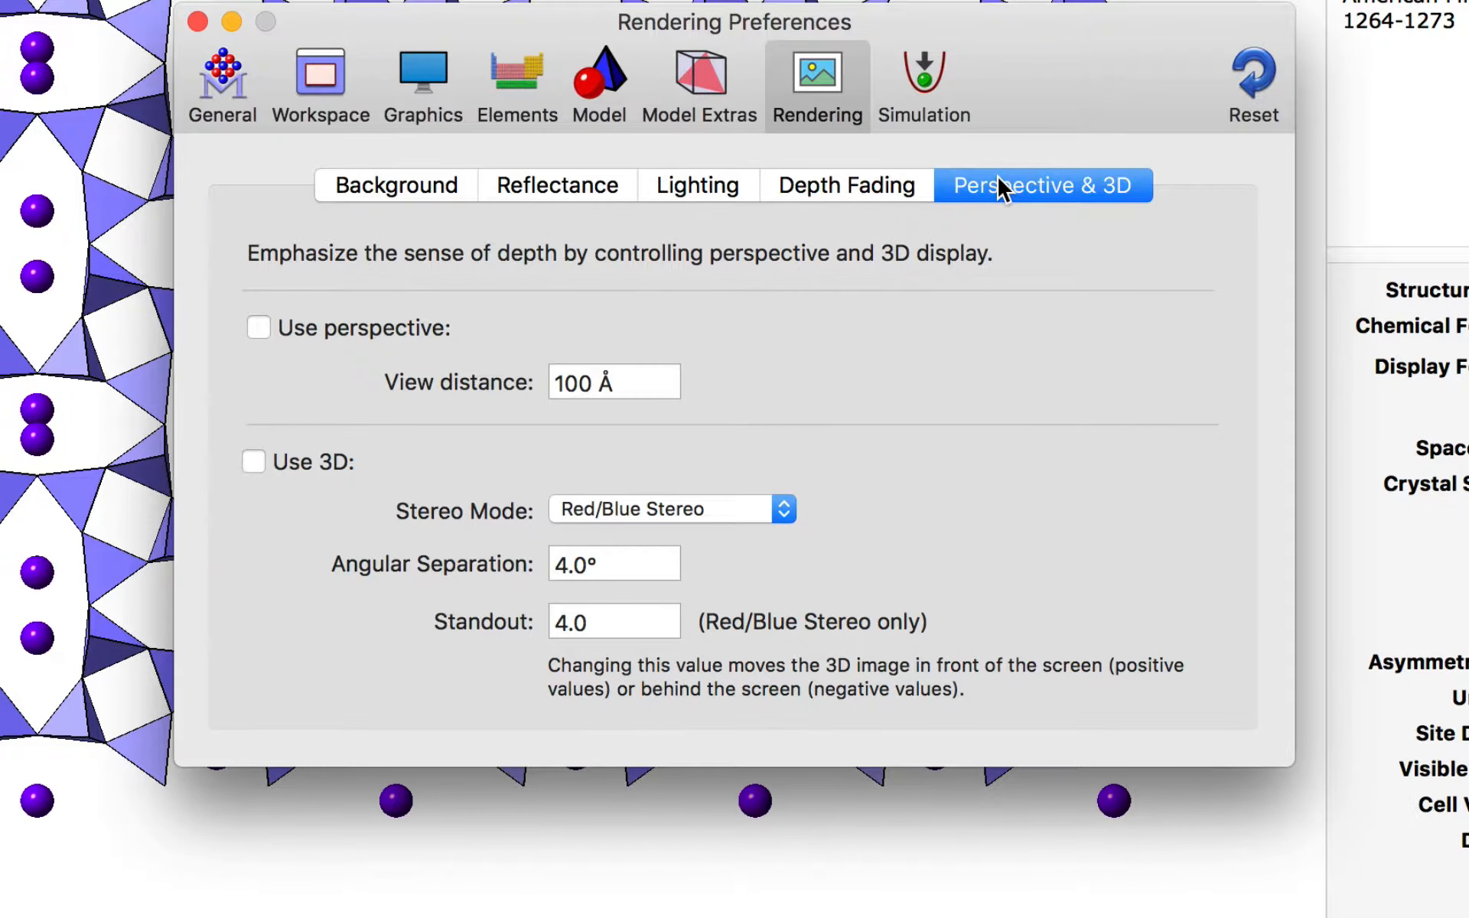
click(918, 74)
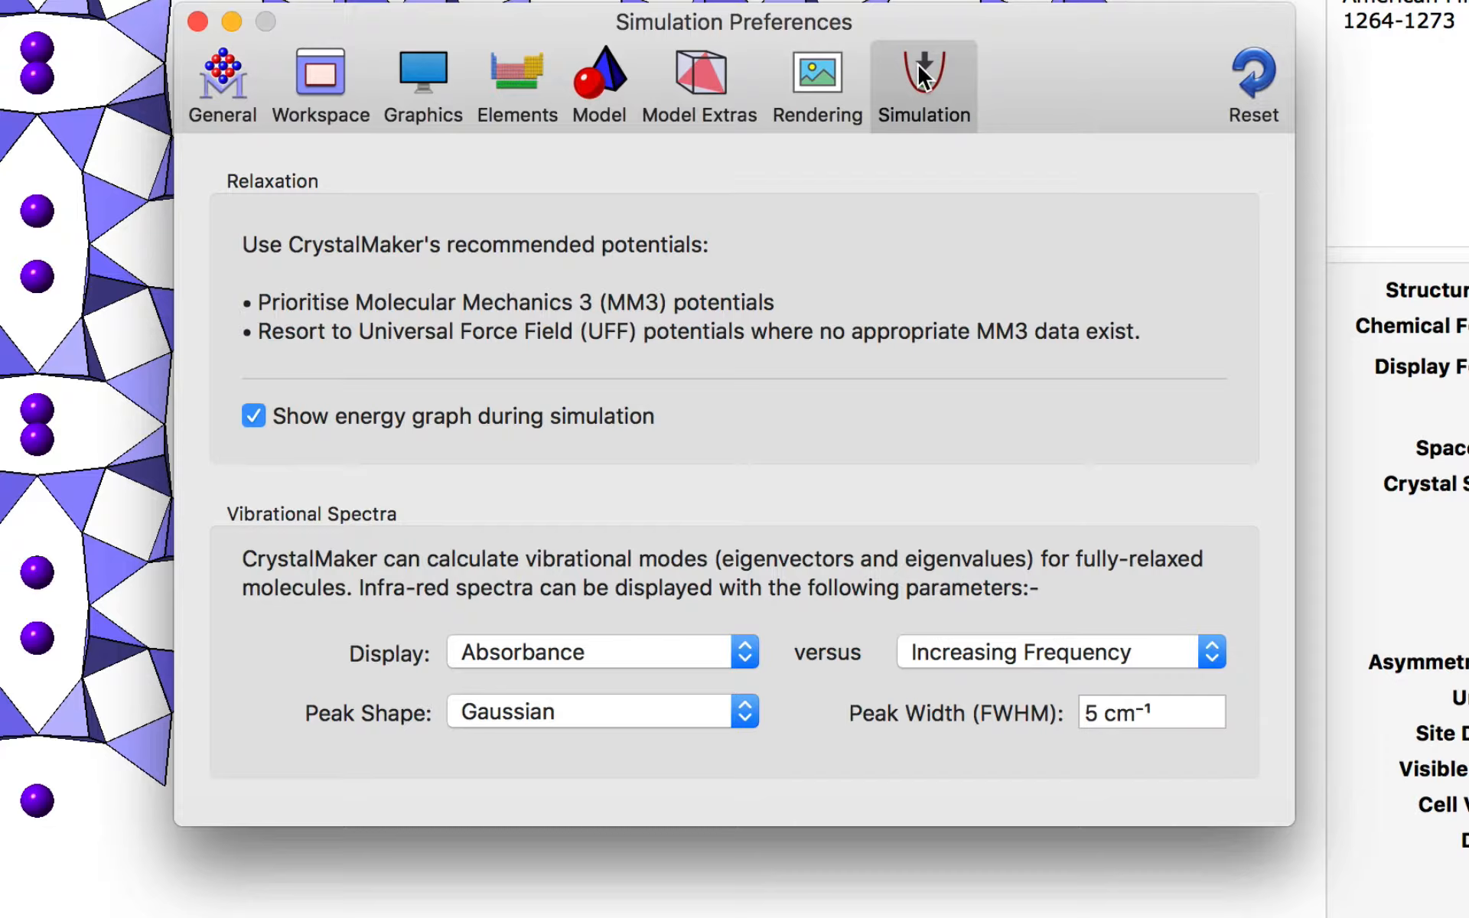
click(197, 21)
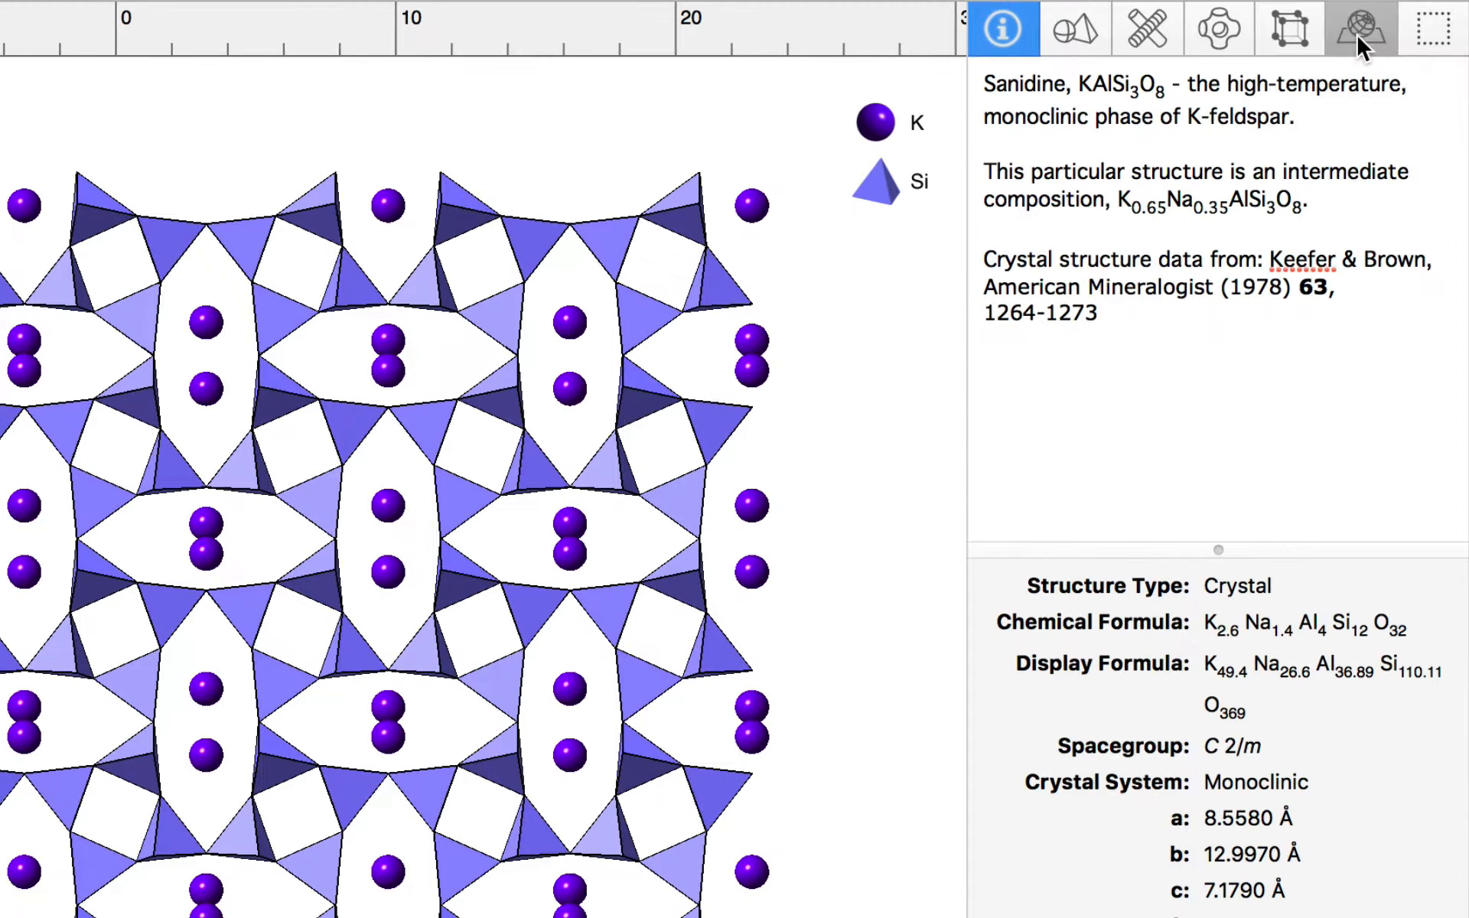
Show the Rendering inspector for the sanidine structure and expand all its groups
click(1357, 34)
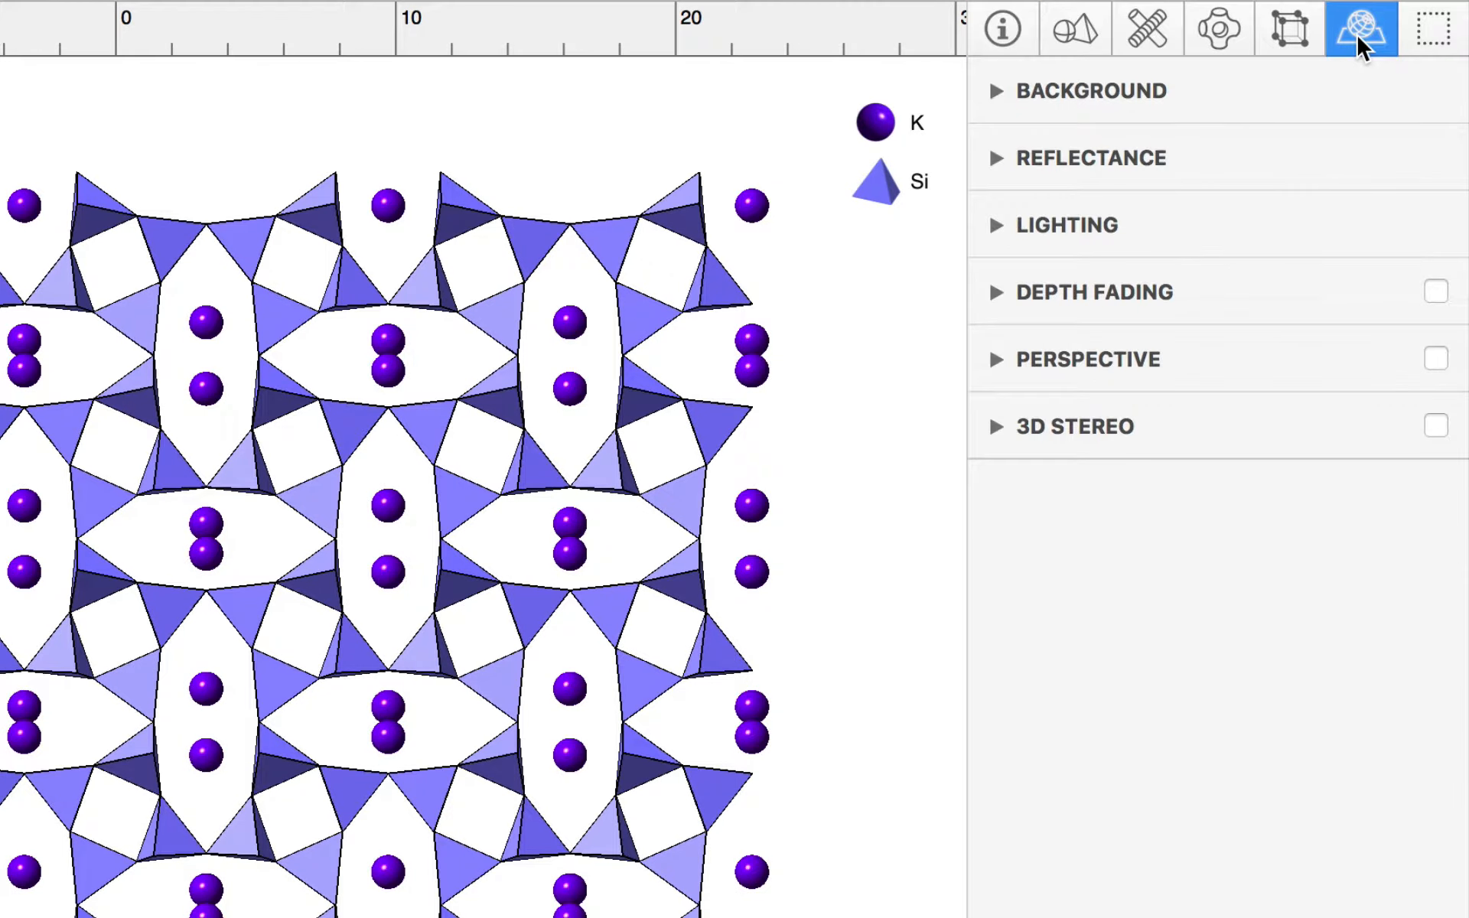
click(1357, 33)
click(1334, 104)
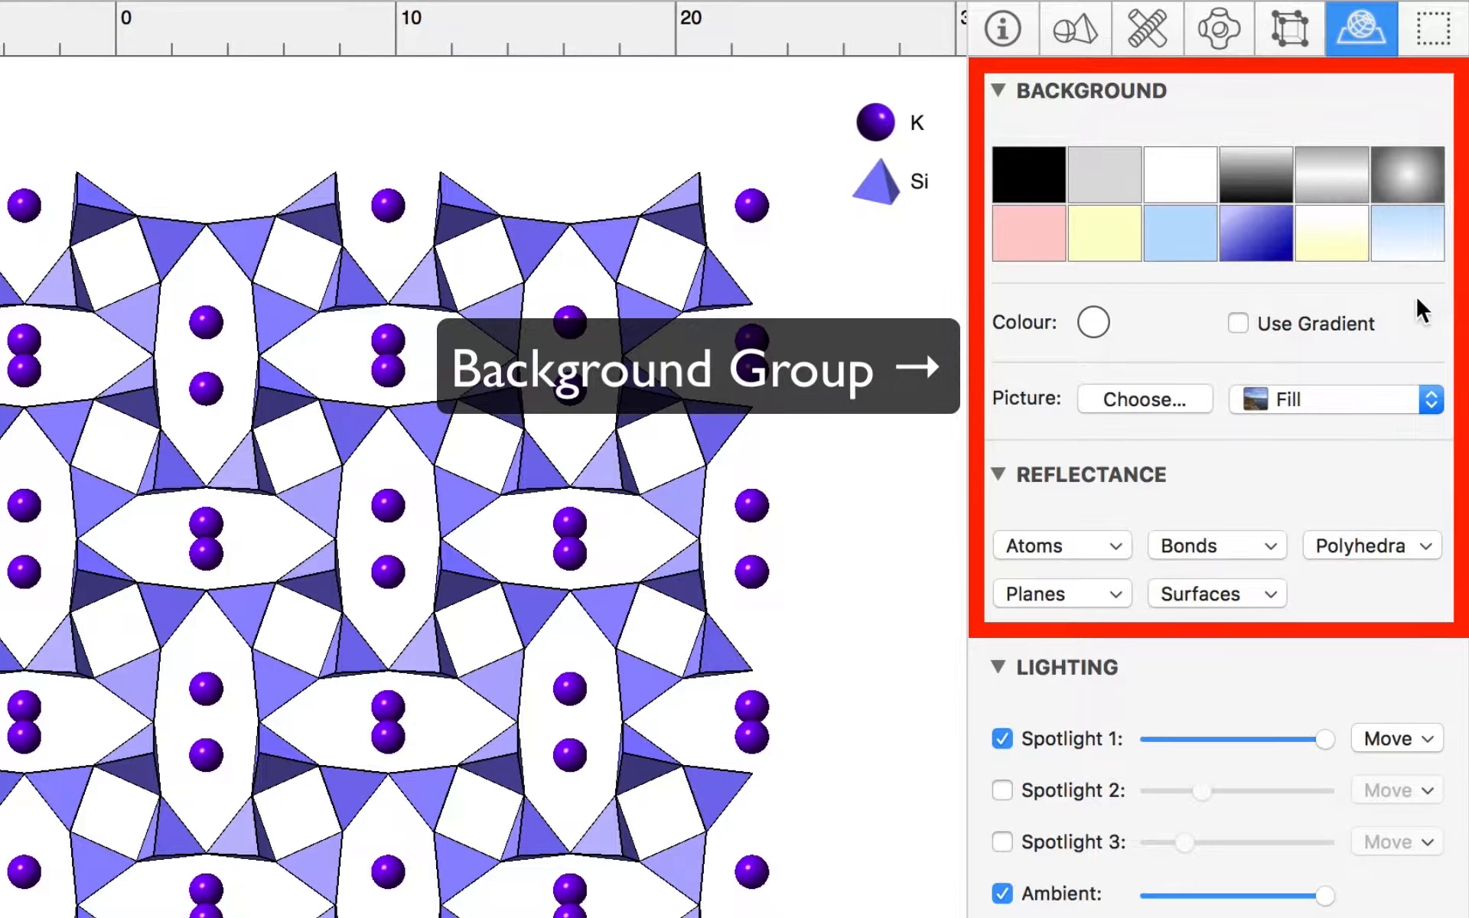
Reset the structure's background settings to the saved defaults
right_click(1155, 286)
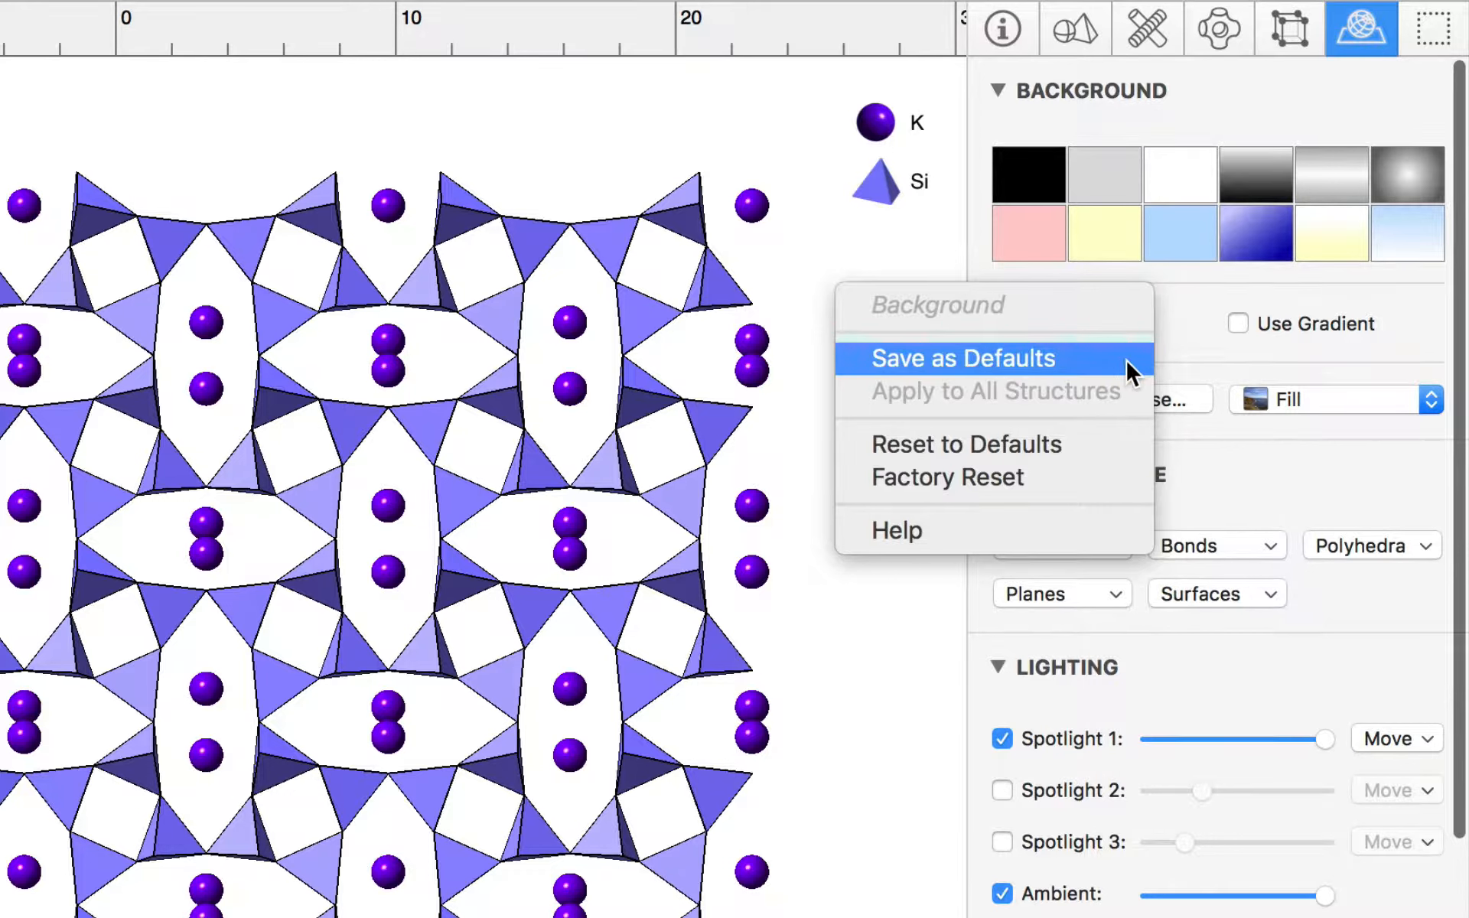
click(1128, 450)
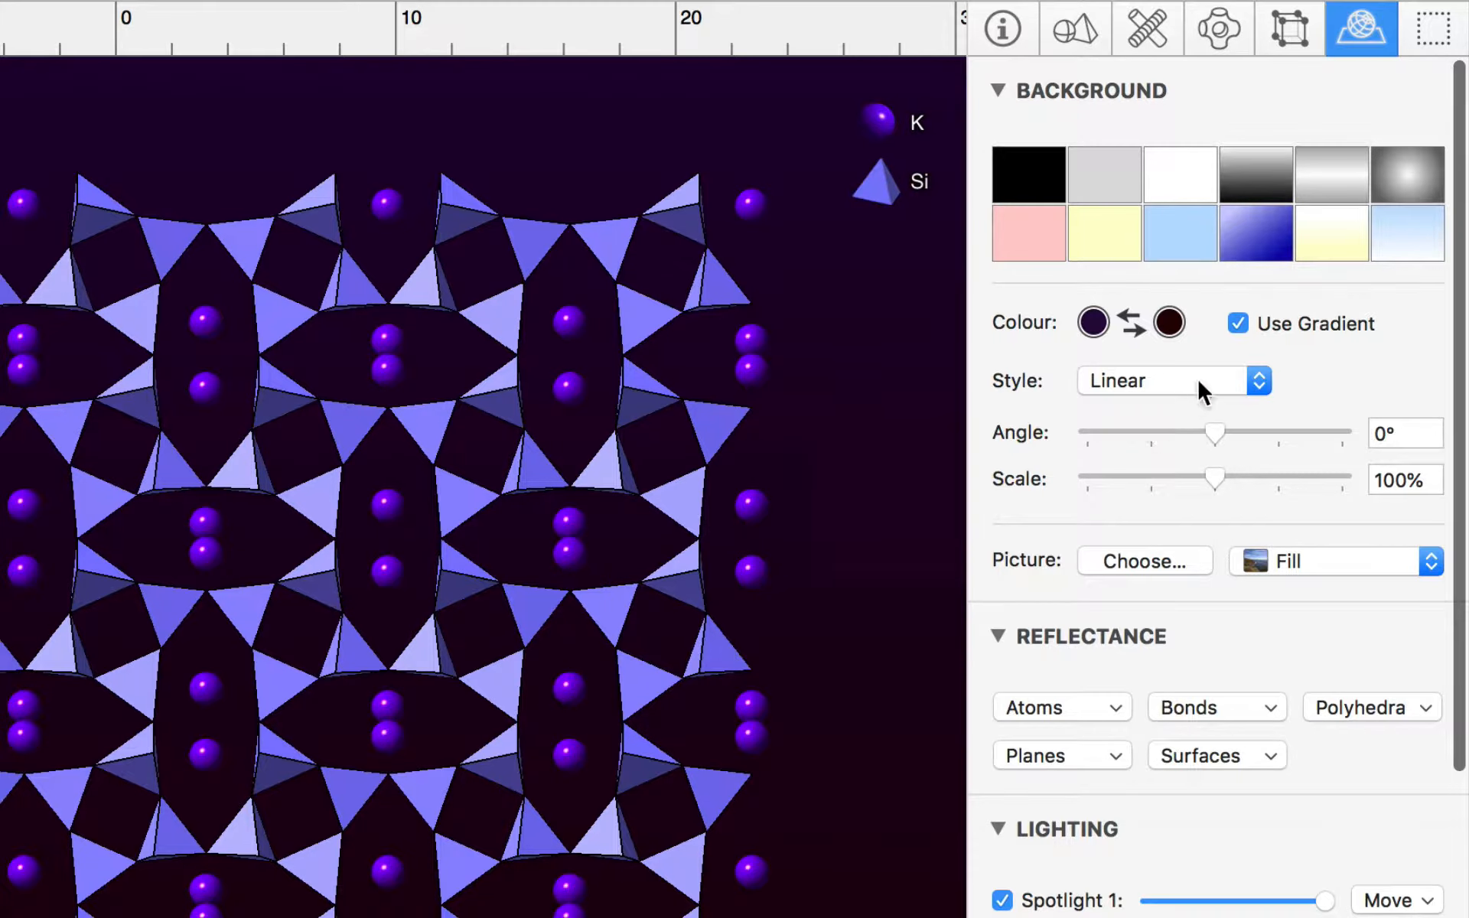
Apply the diagonal blue gradient preset to the structure's background and review the Background group's options for saving or resetting defaults
click(1259, 246)
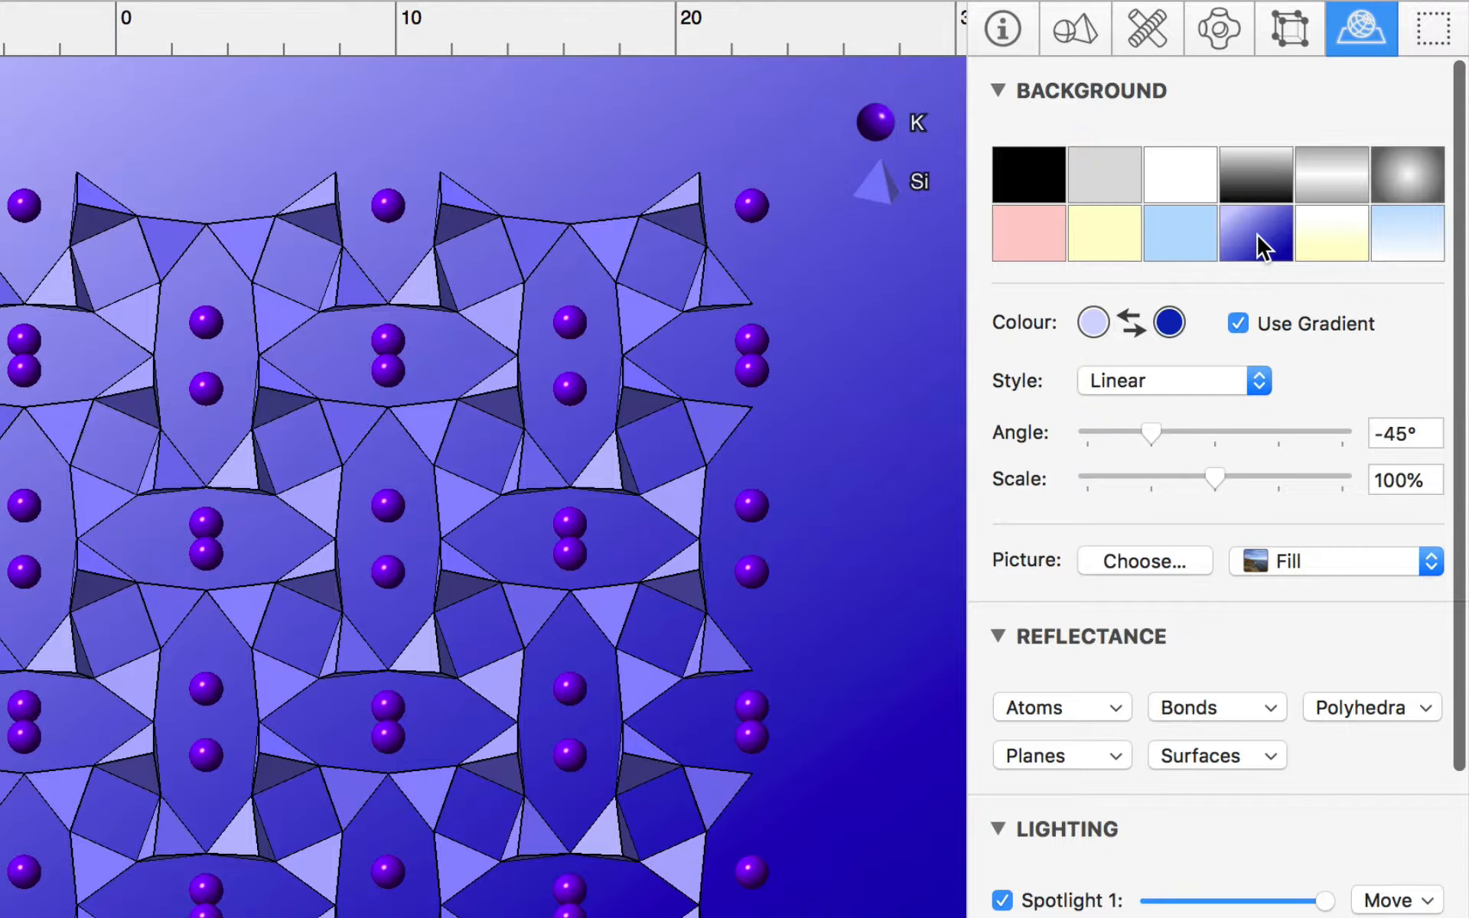
right_click(1329, 288)
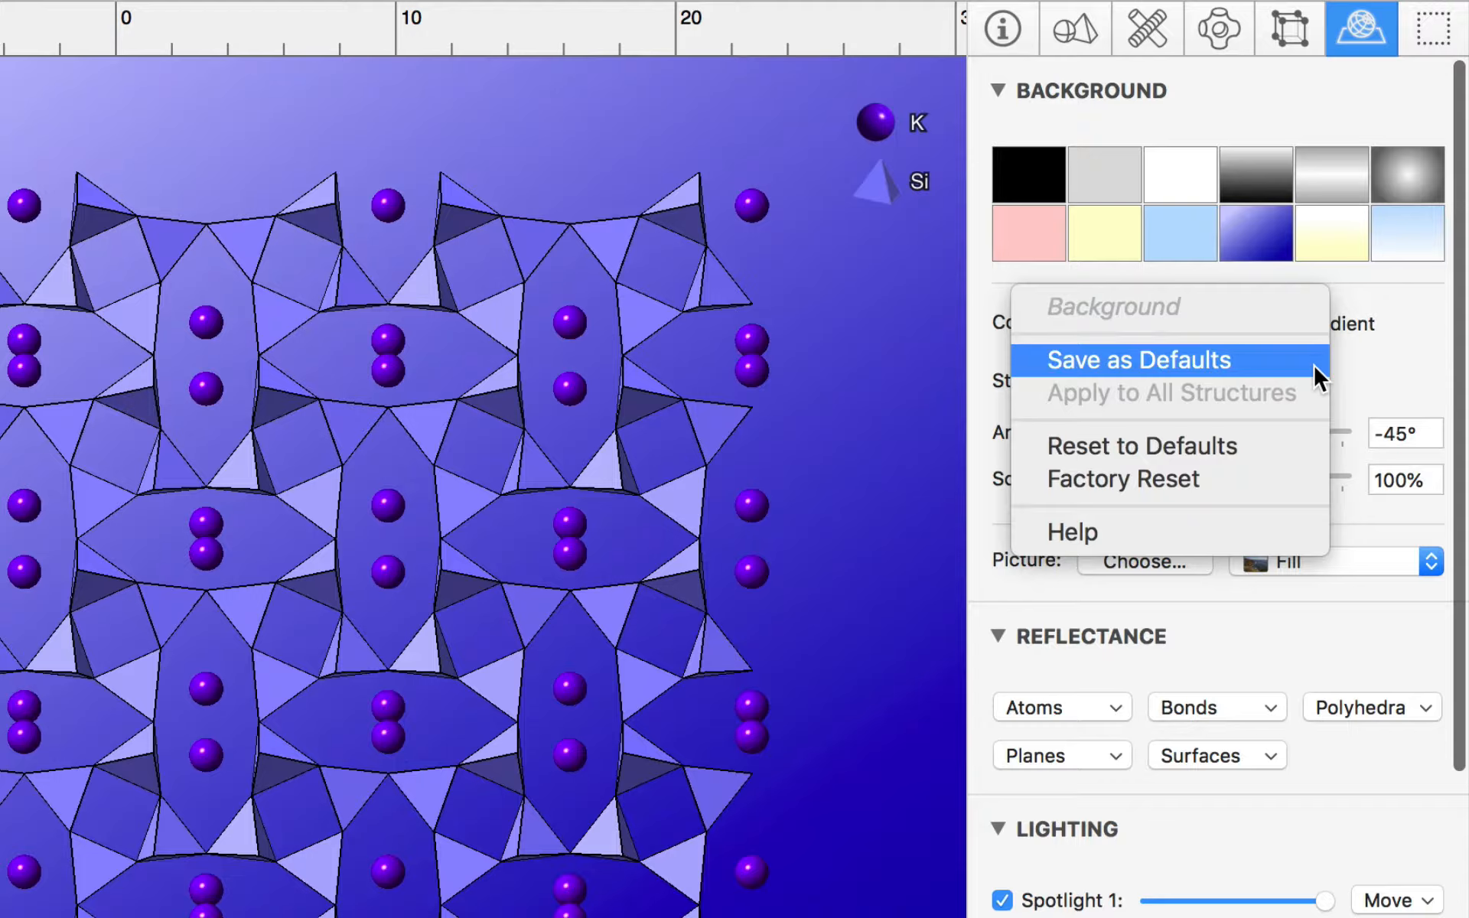
click(1396, 355)
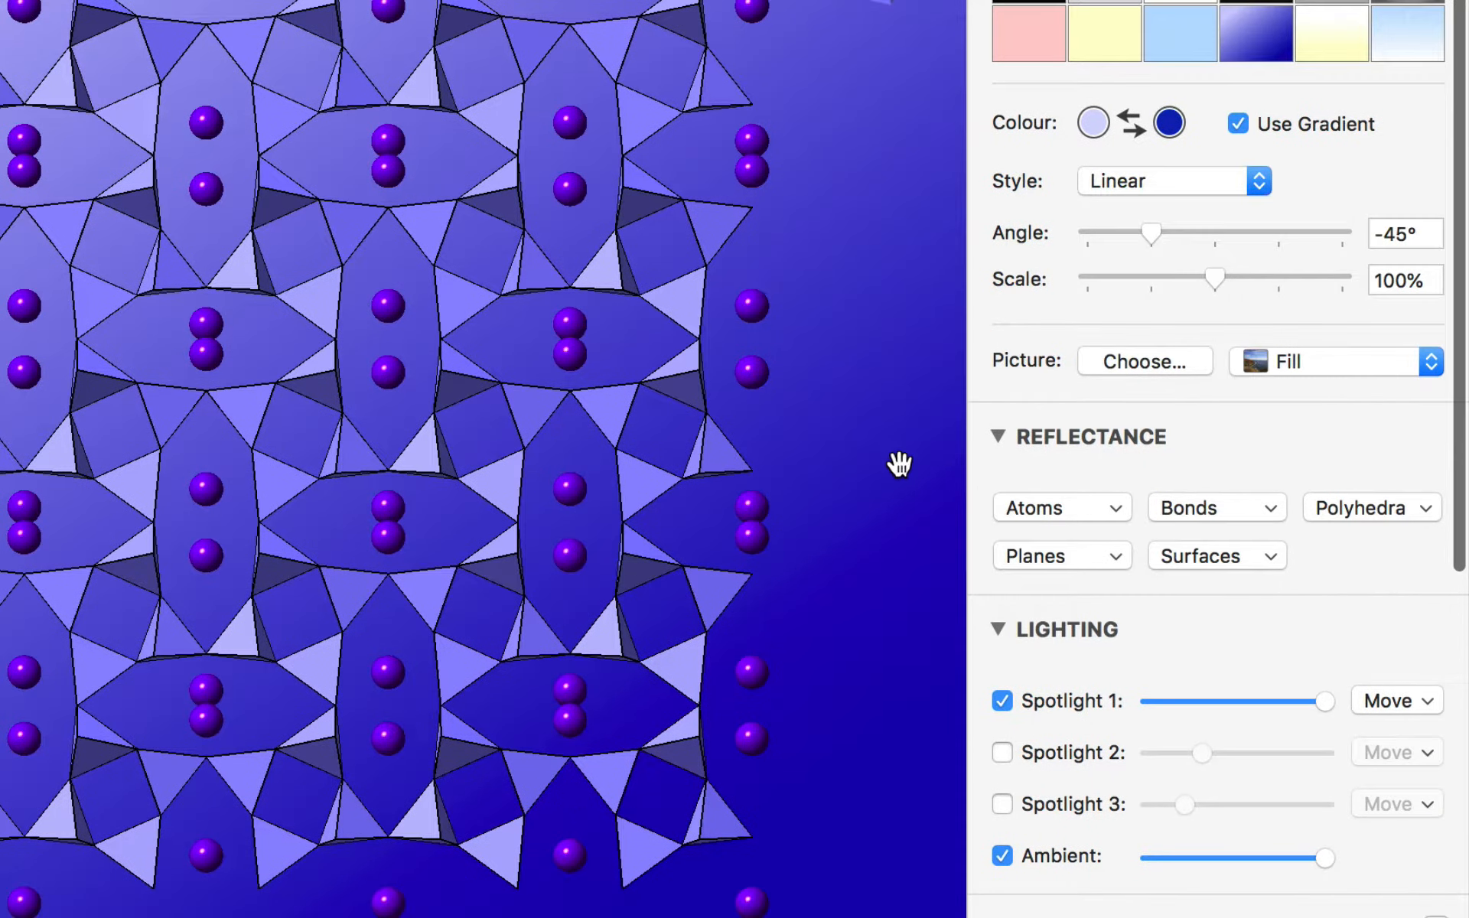
Set the atoms' ambient reflectance to 0.417 and save the Reflectance group's settings as defaults
click(1115, 507)
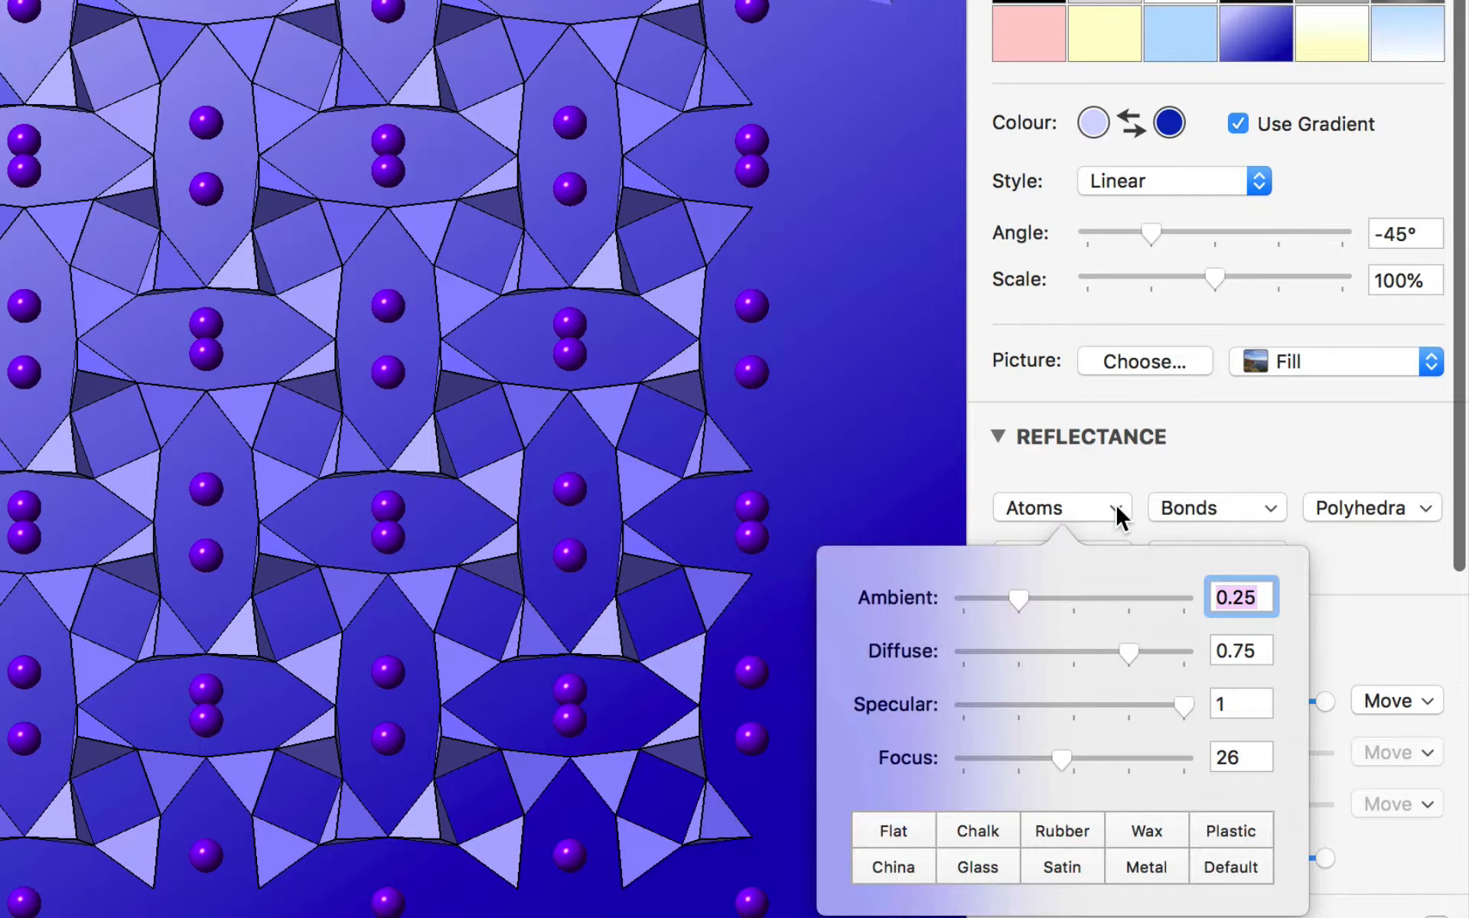
mouse_move(1017, 591)
mouse_down()
mouse_move(1087, 599)
mouse_move(968, 621)
mouse_move(1141, 612)
mouse_move(983, 605)
mouse_move(1080, 611)
mouse_move(1055, 609)
mouse_up()
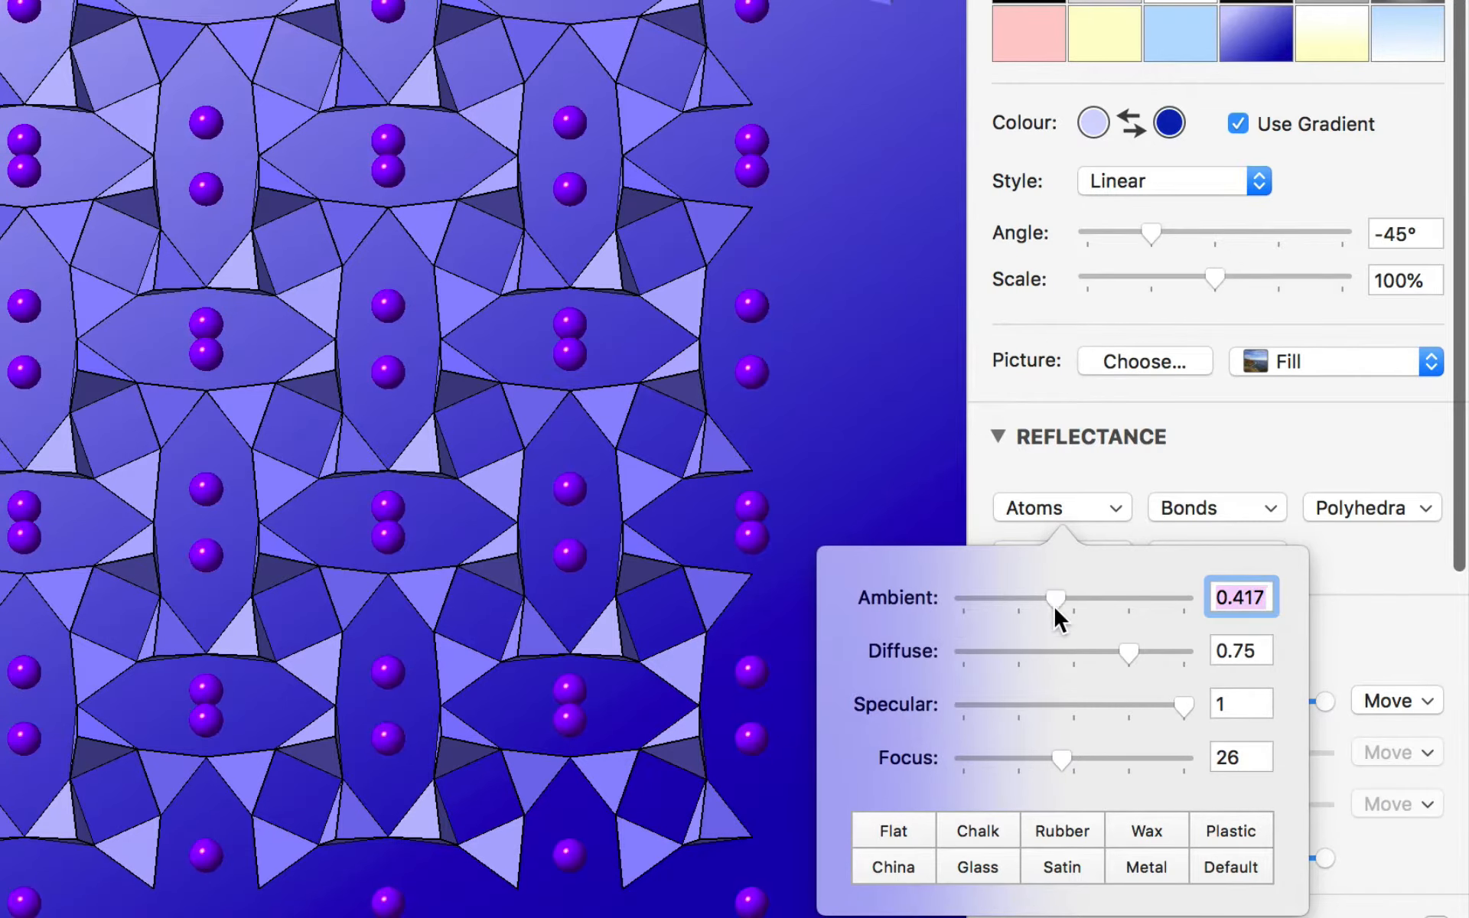
click(1305, 442)
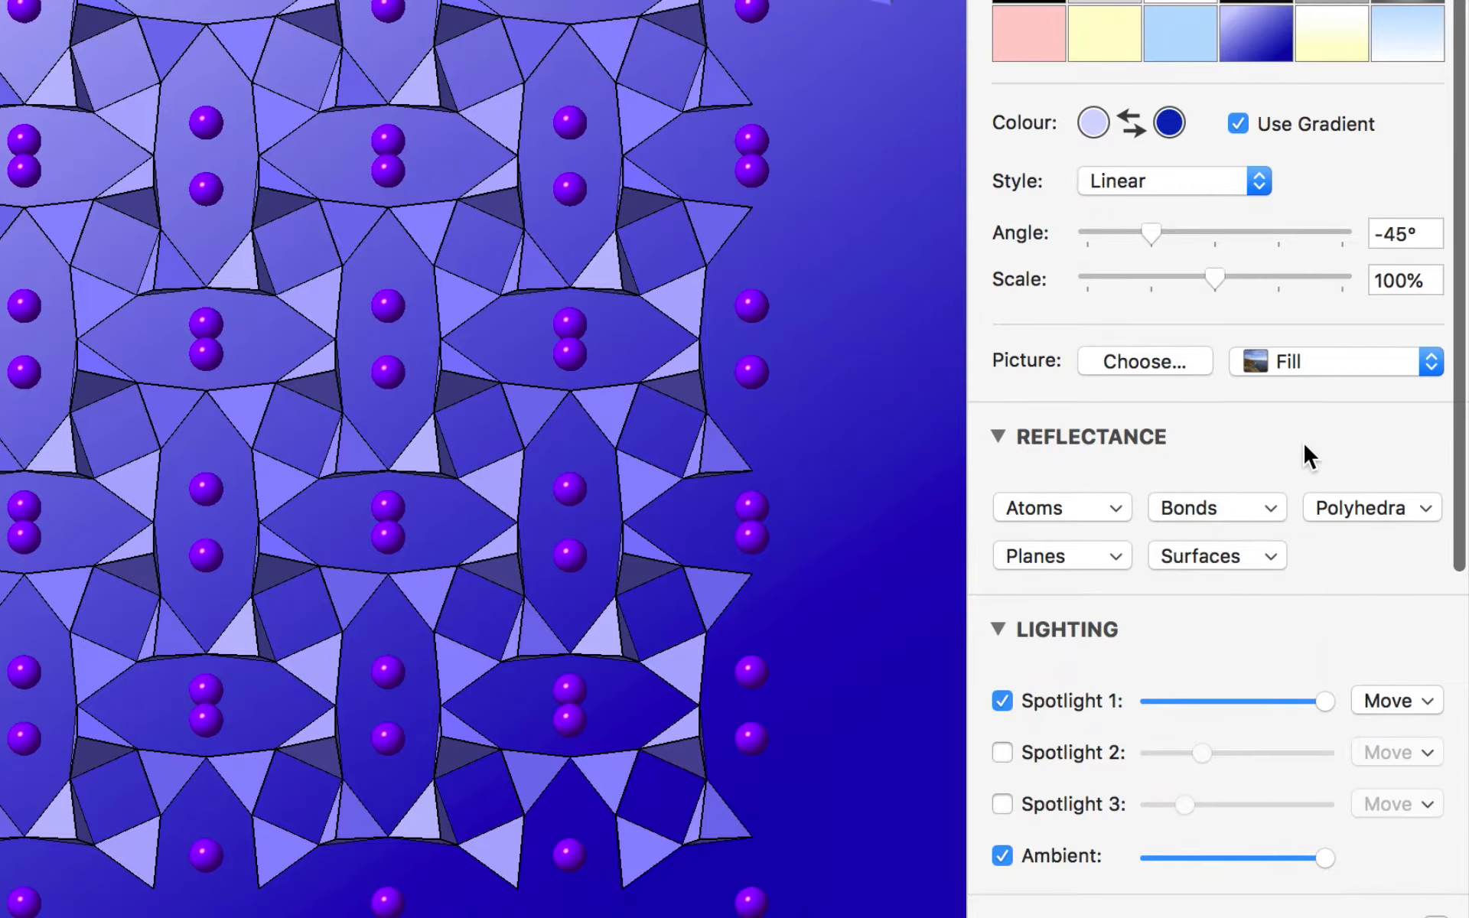
right_click(1264, 457)
click(1224, 536)
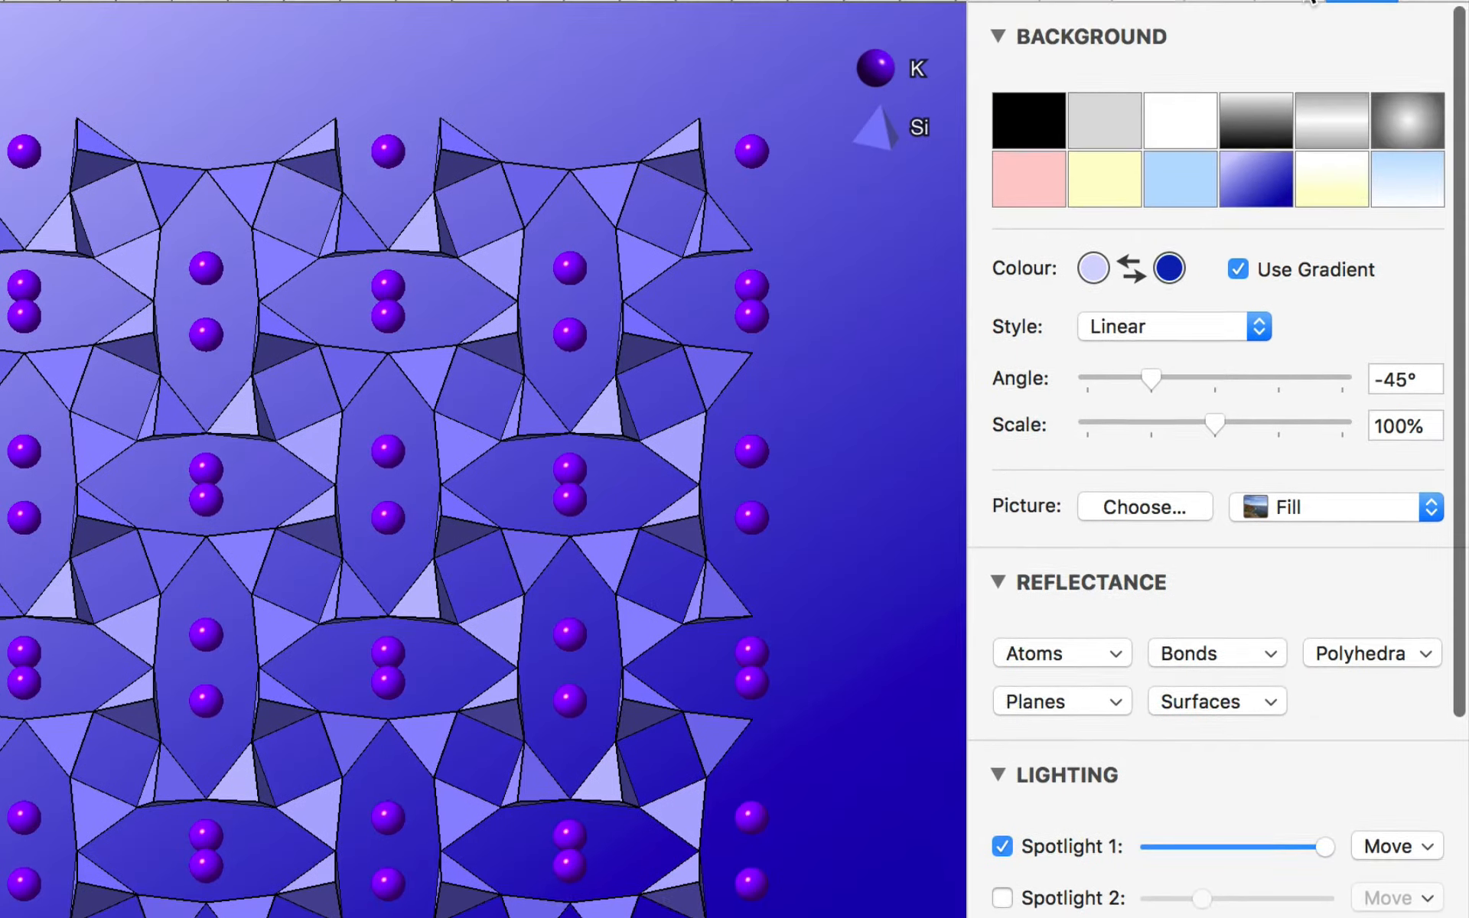
Turn on the unit cell display in the Model inspector and review the Unit Cell group's options for saving or resetting defaults
click(1300, 29)
click(1269, 89)
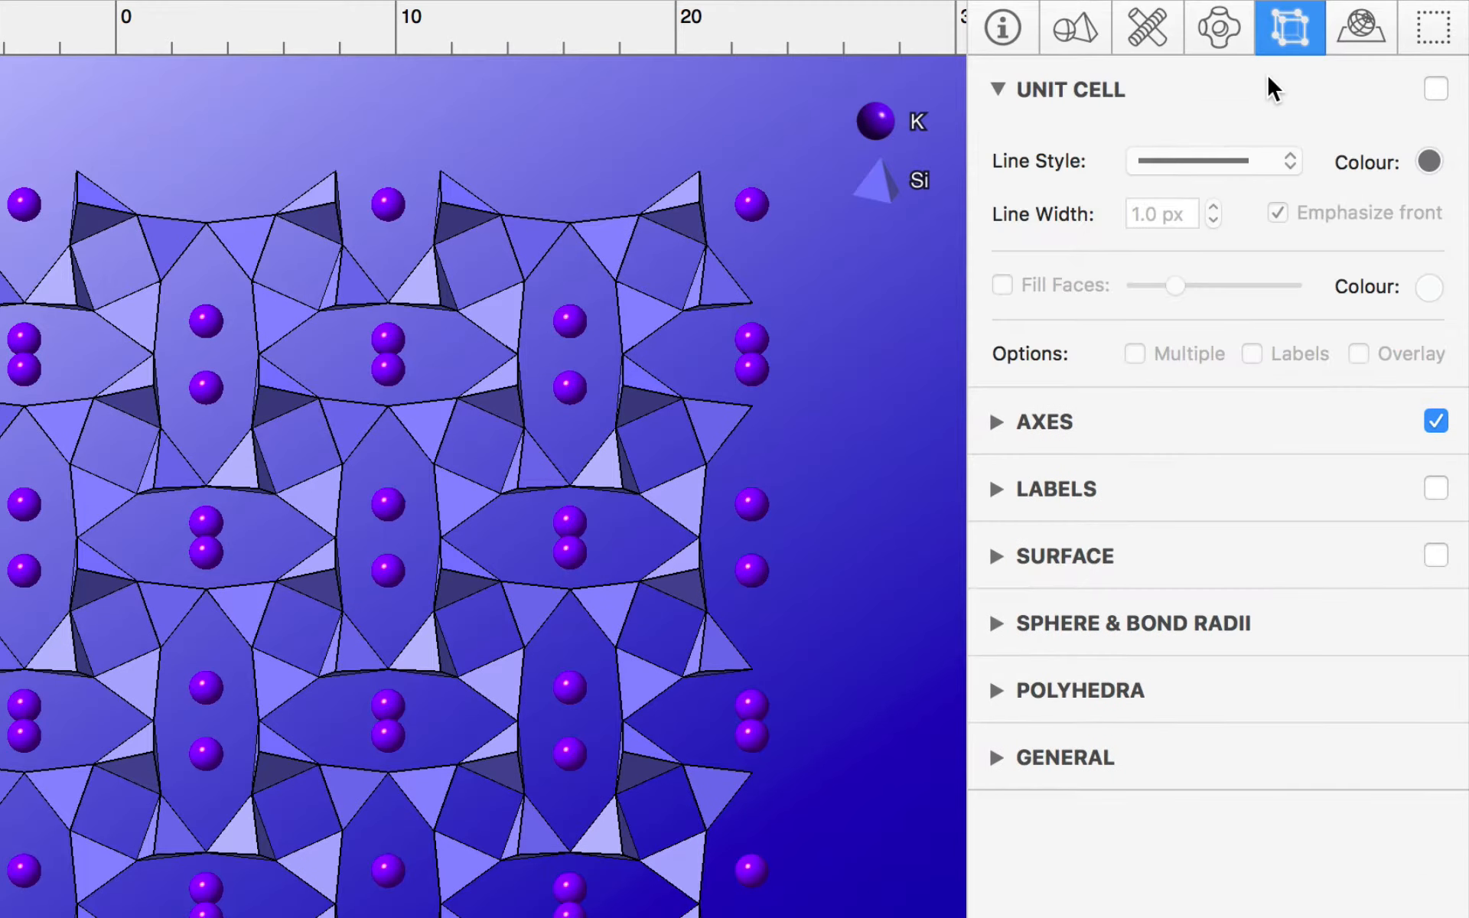
click(1435, 90)
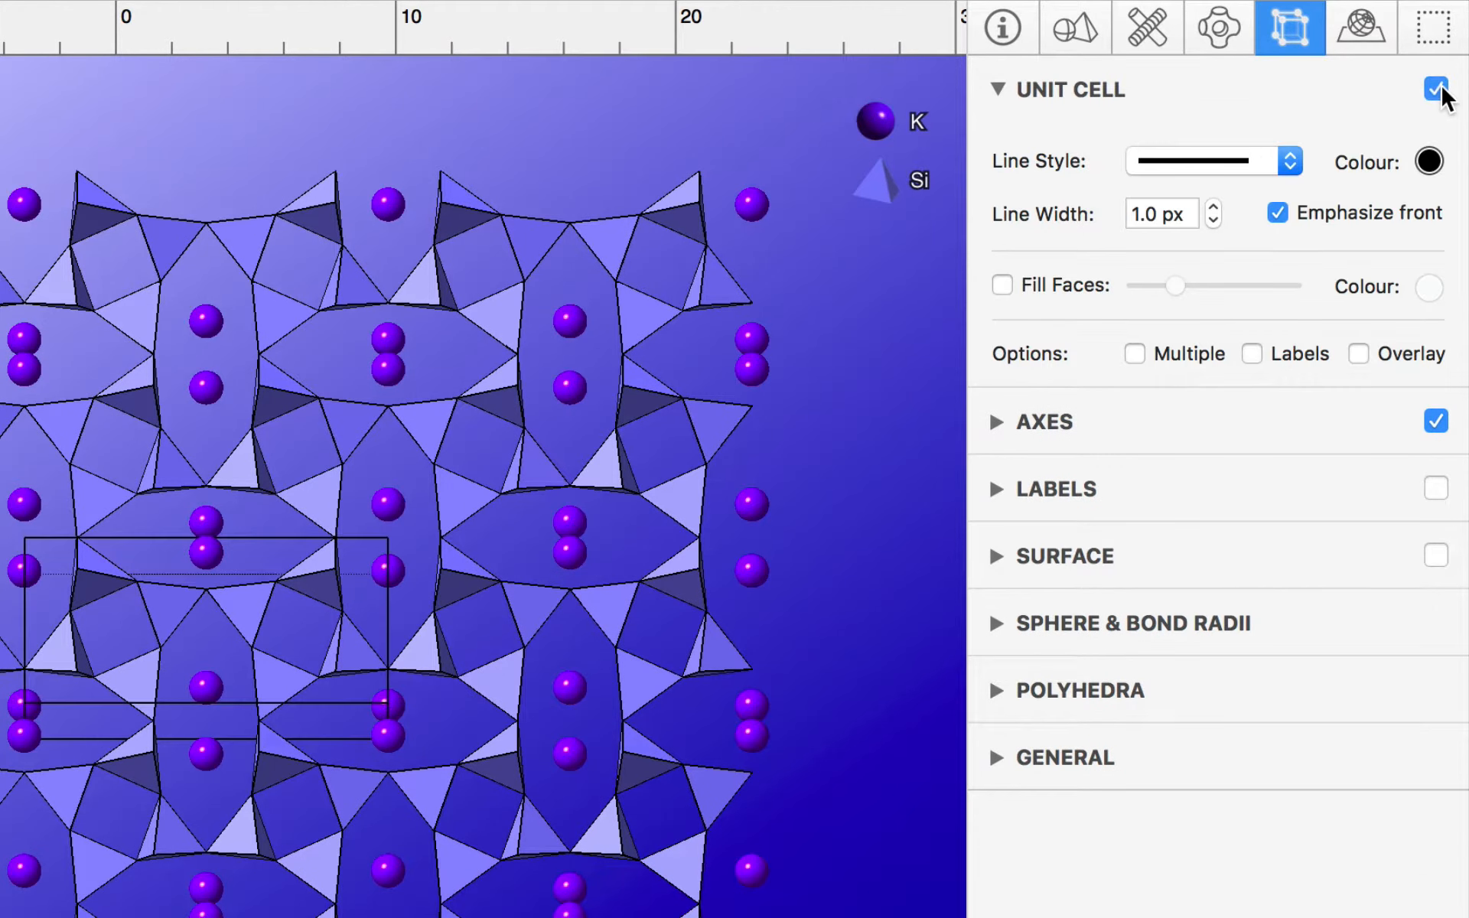
right_click(1074, 182)
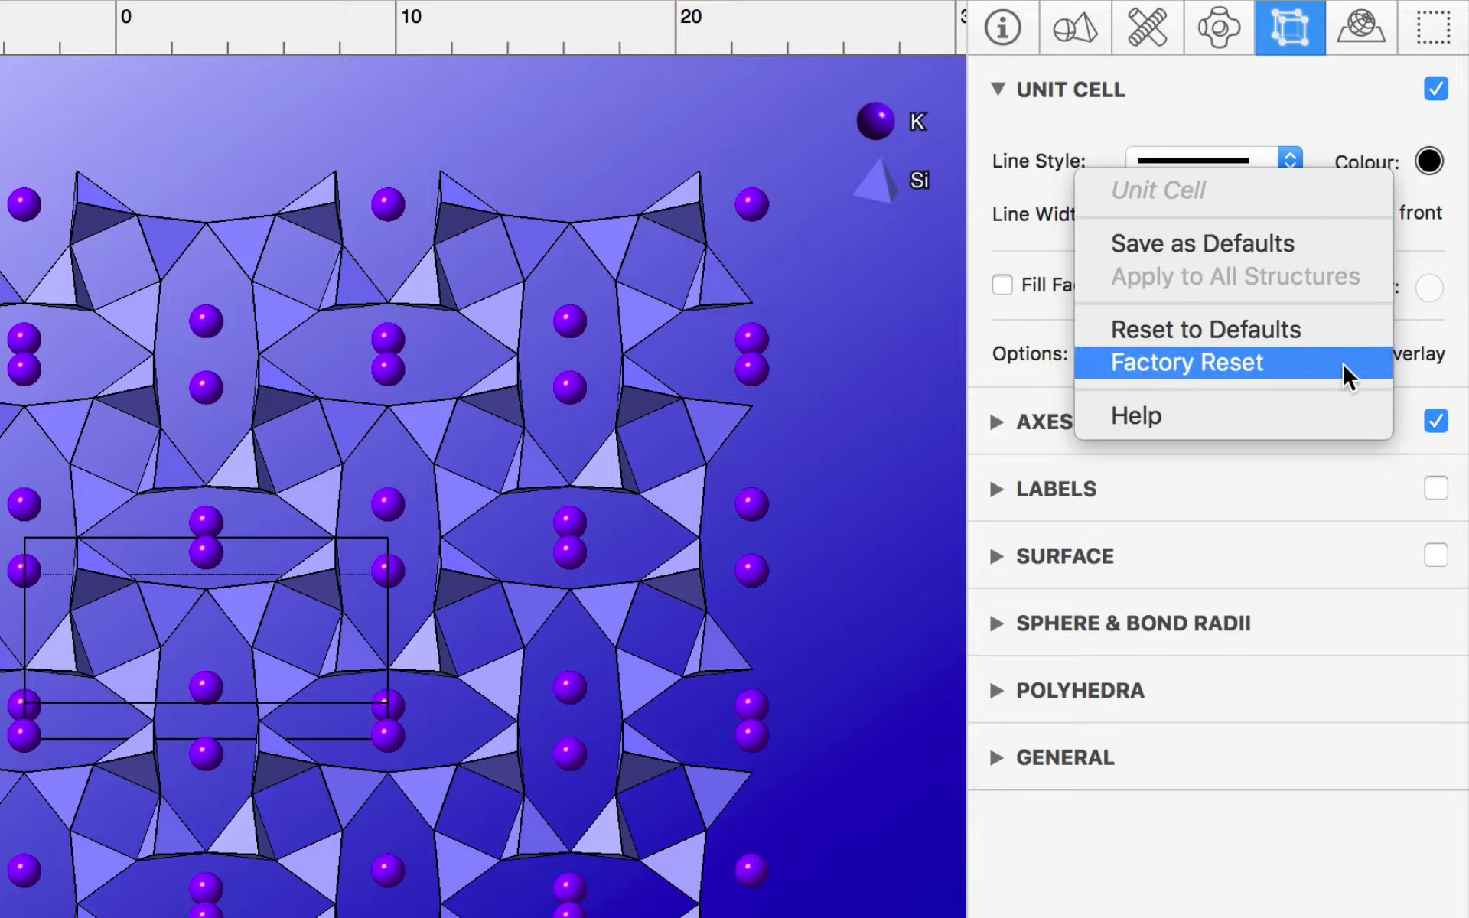
click(1001, 190)
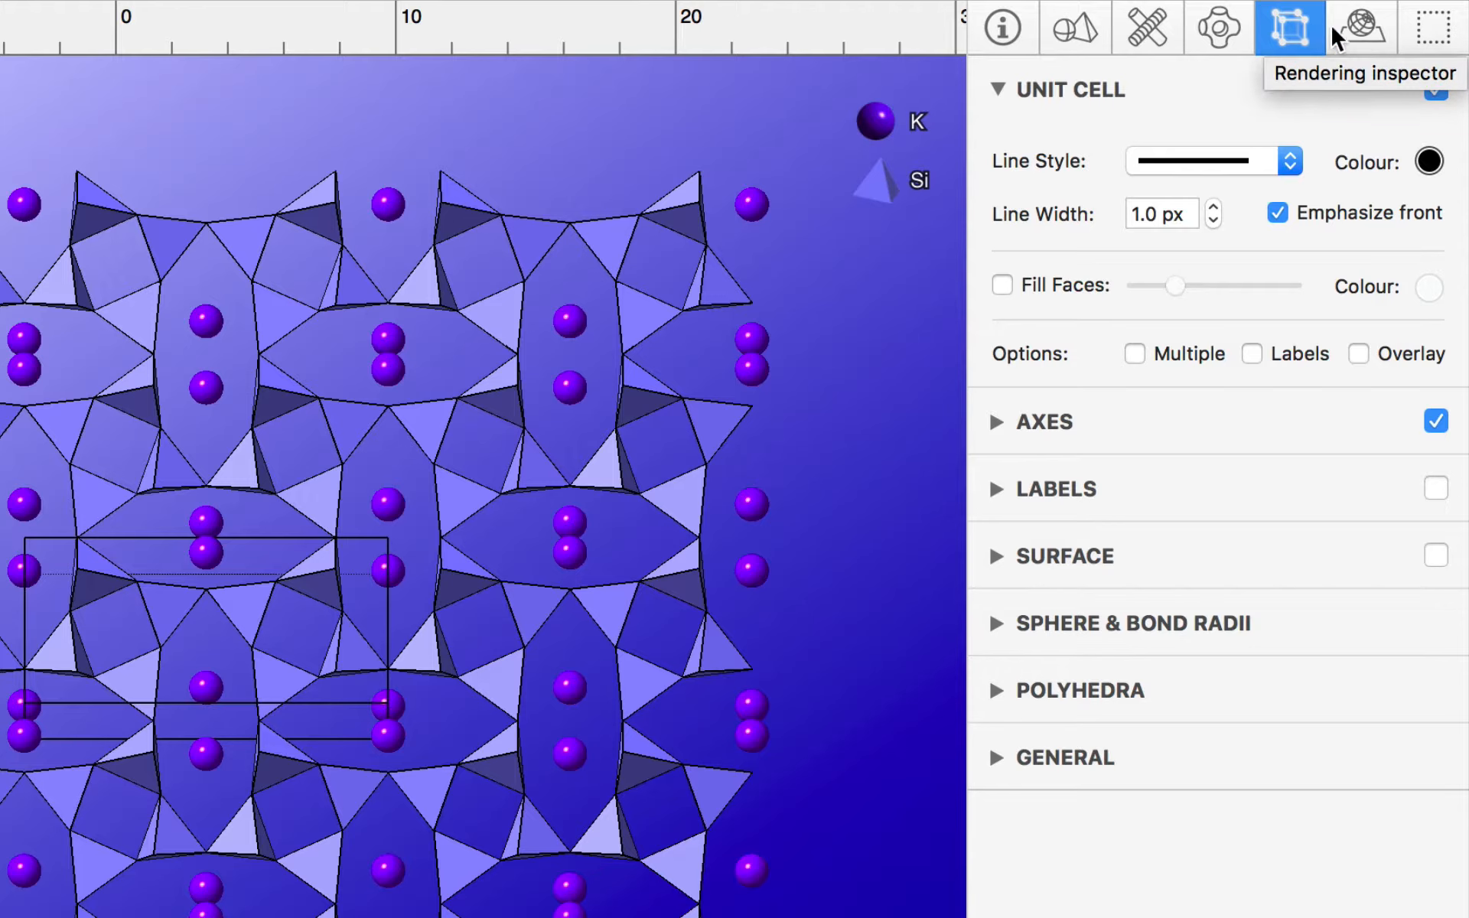
Show the Rendering inspector and review its inspector-wide options for saving, applying and resetting defaults
click(1359, 31)
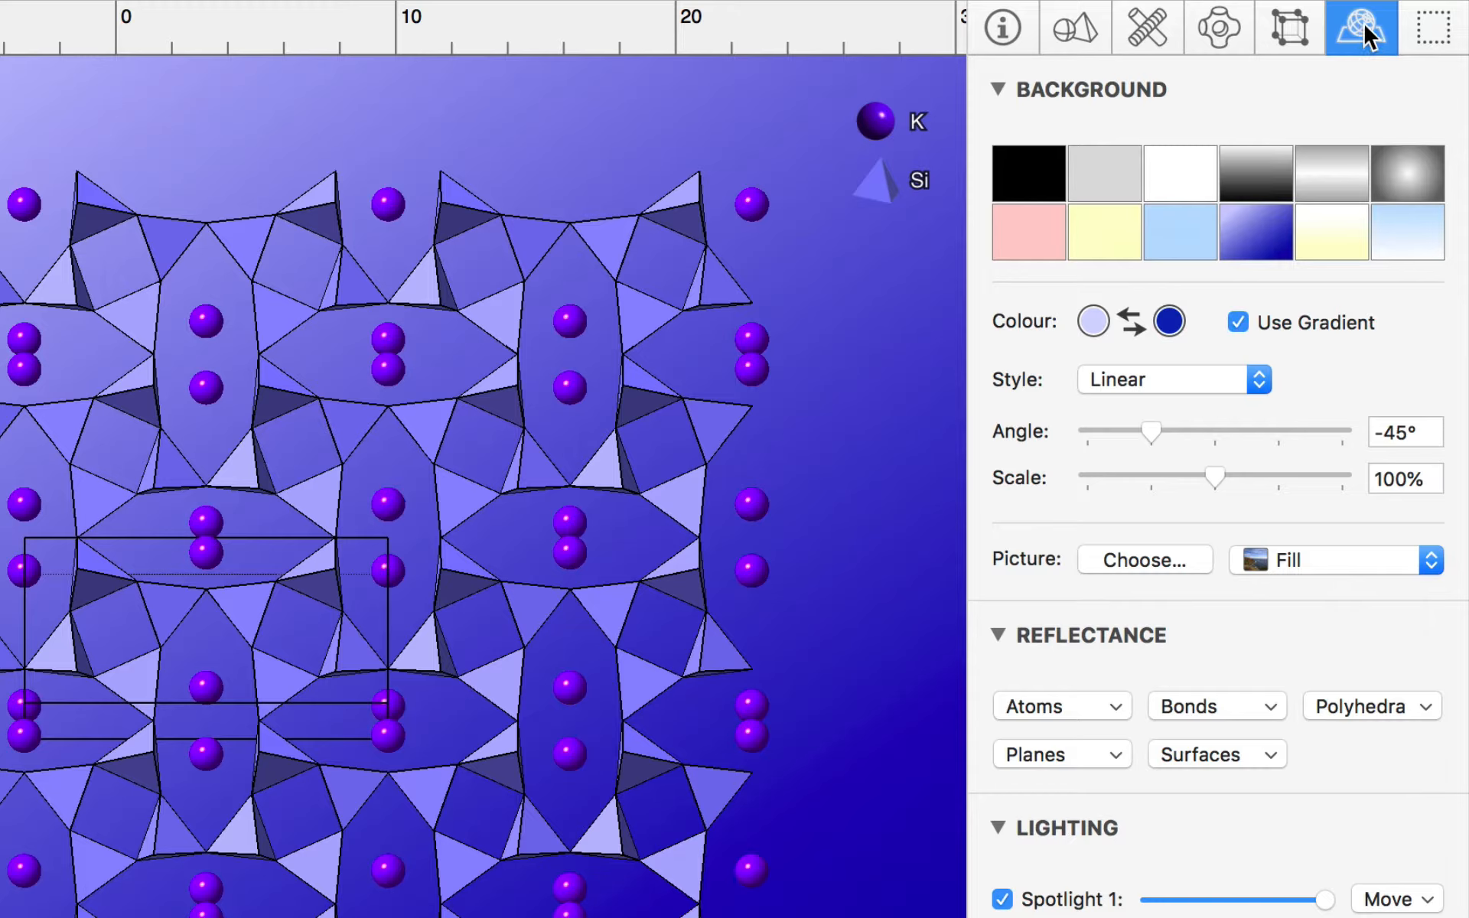
right_click(1364, 22)
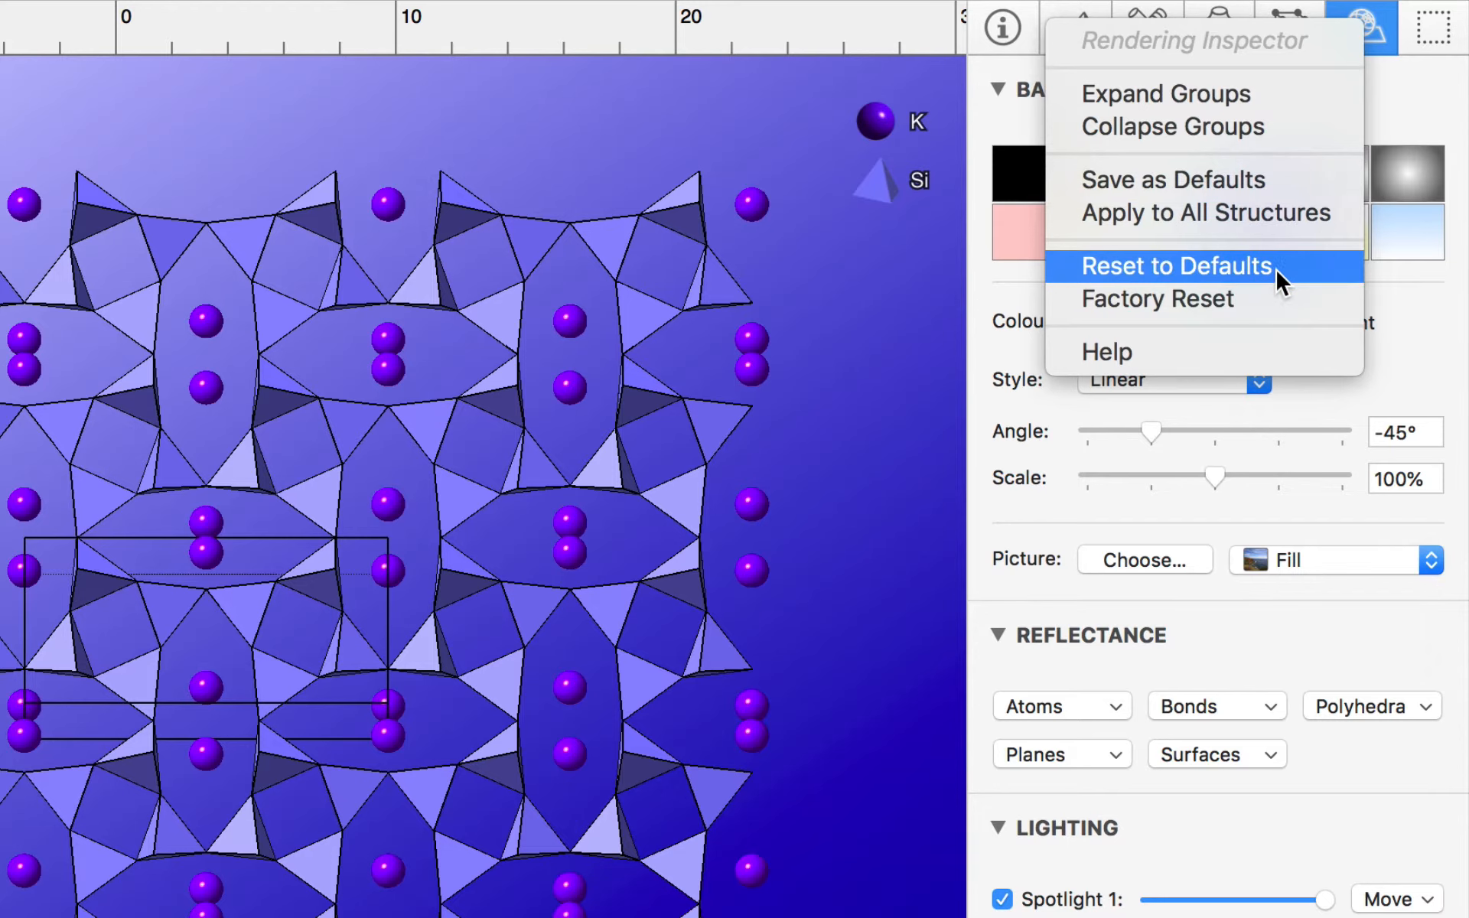
click(1382, 40)
Collapse the Background, Reflectance, Lighting, Depth Fading and Perspective groups, and review the defaults options offered in the Rendering inspector's empty area
click(1319, 87)
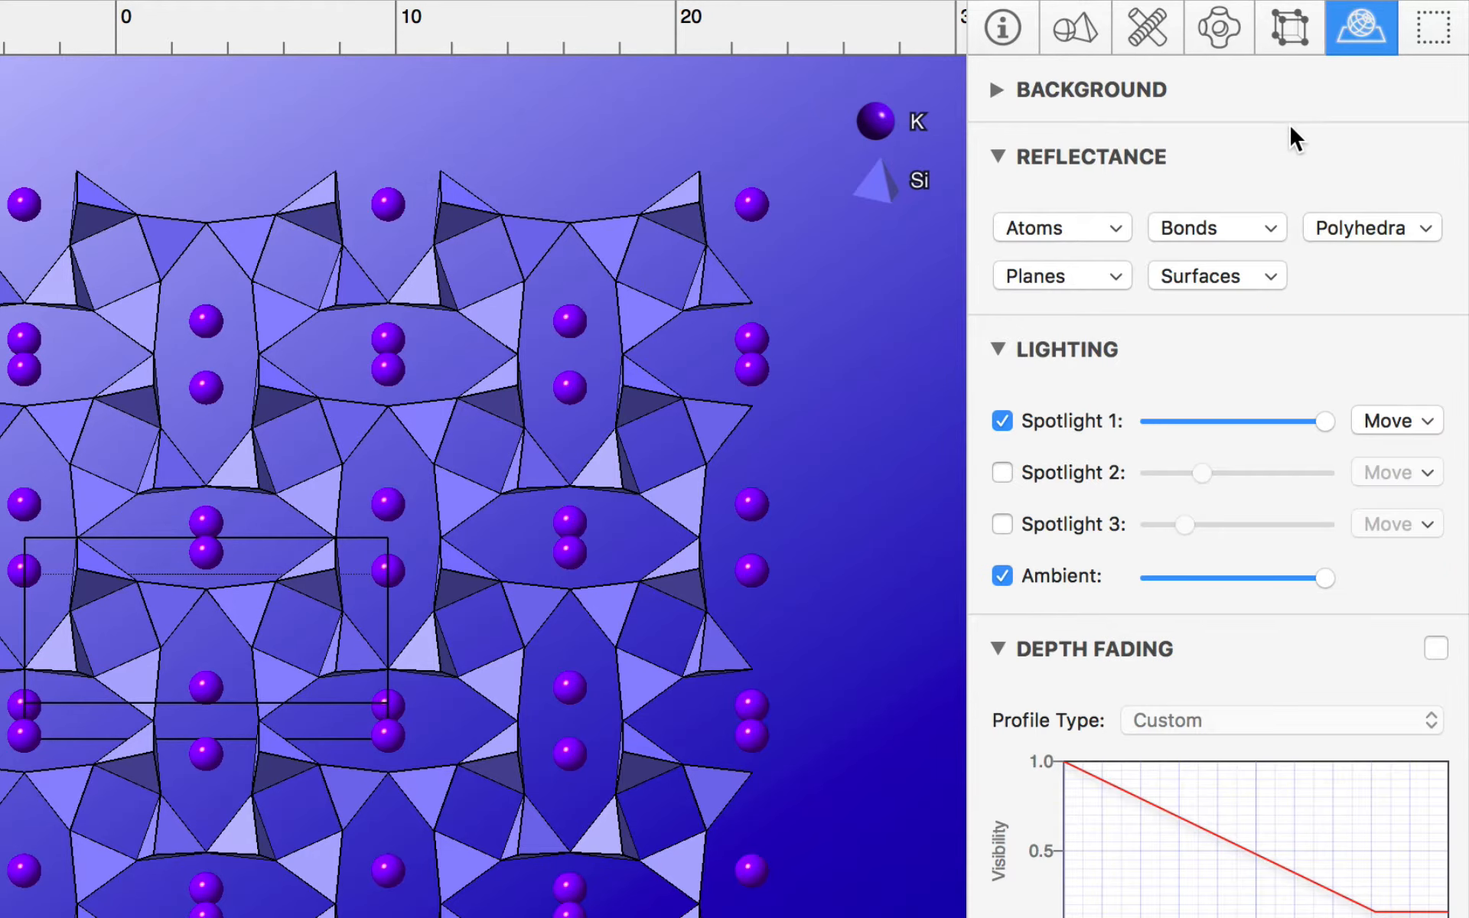
click(1278, 158)
click(1251, 242)
click(1236, 290)
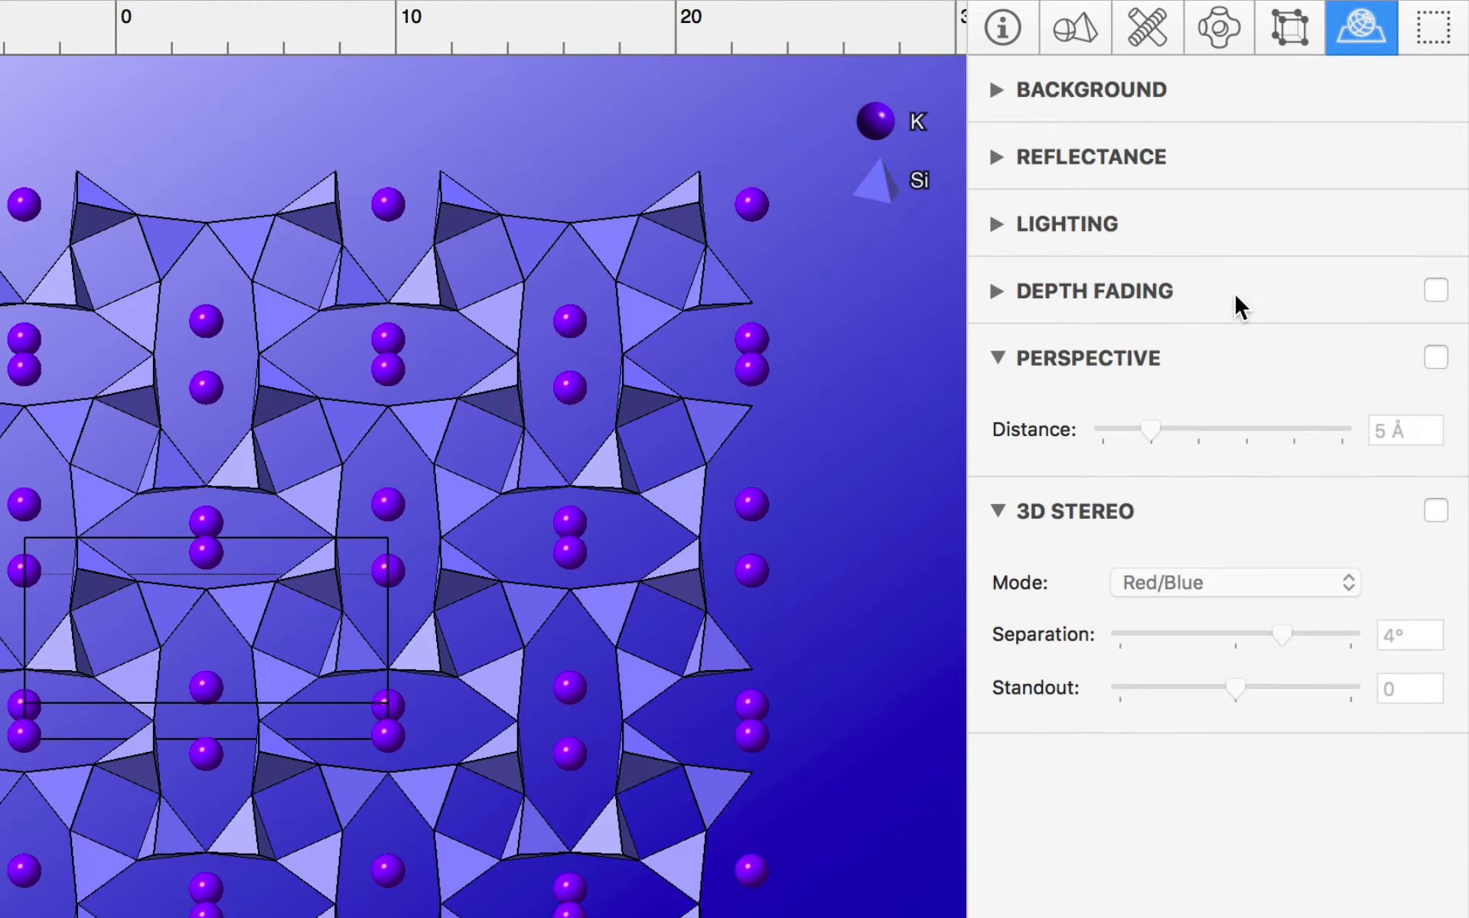
click(1215, 362)
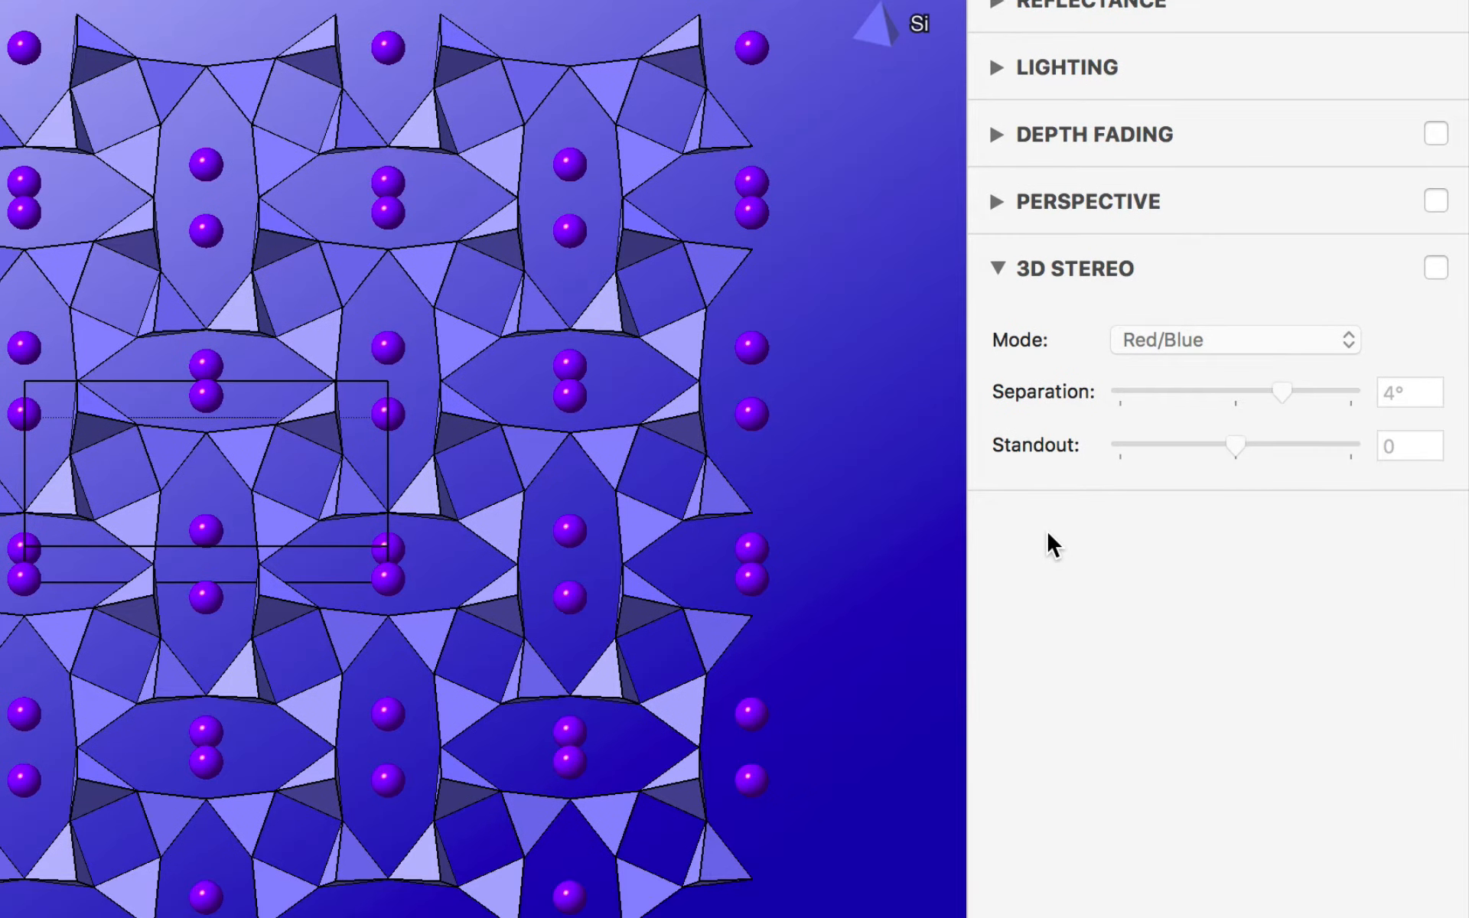
right_click(1049, 544)
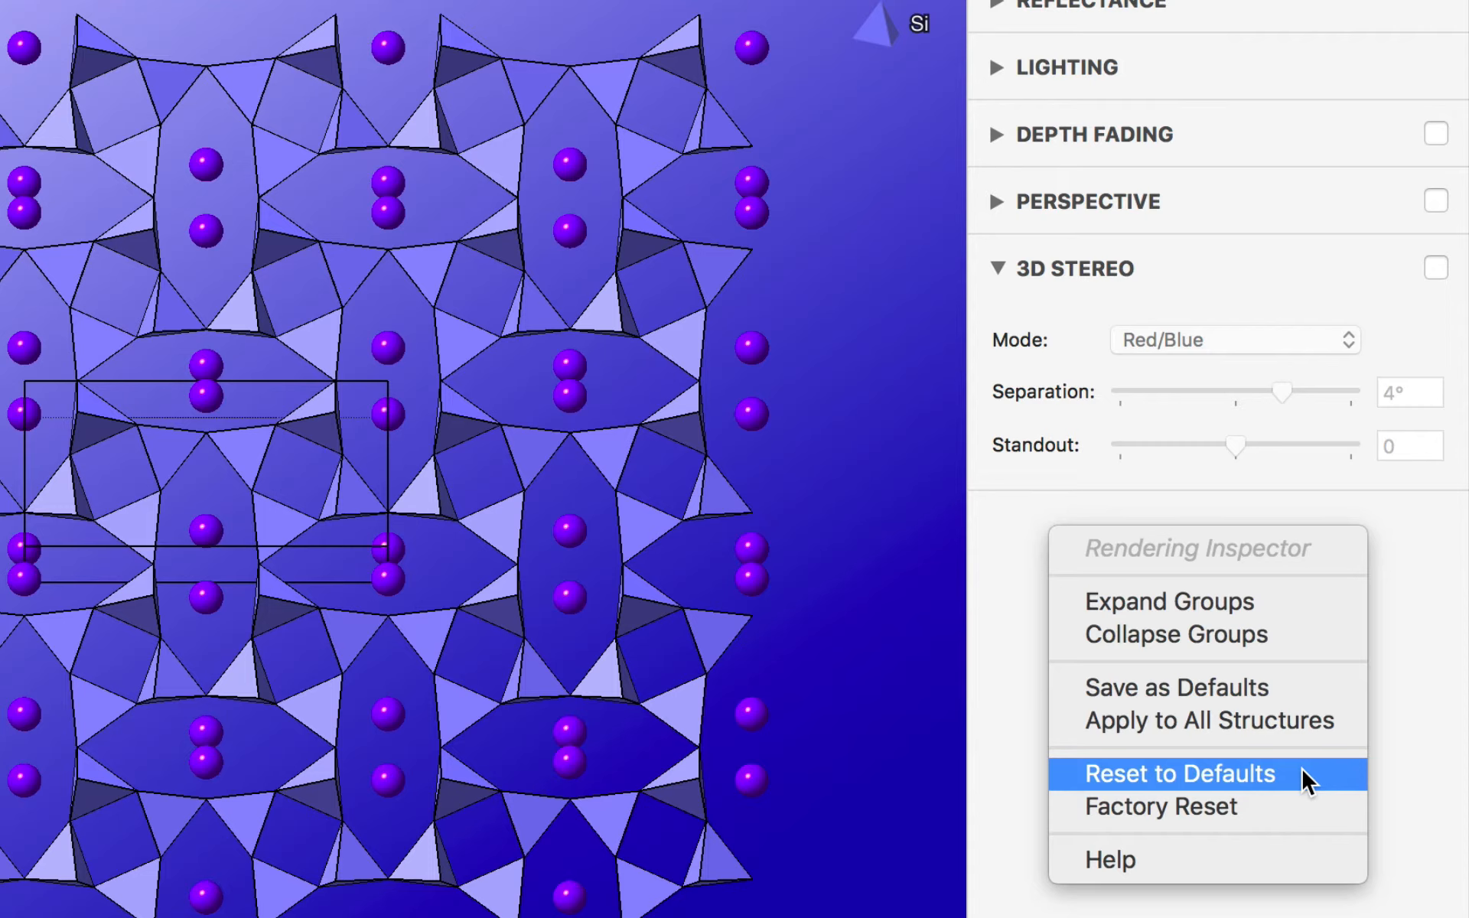
click(1012, 699)
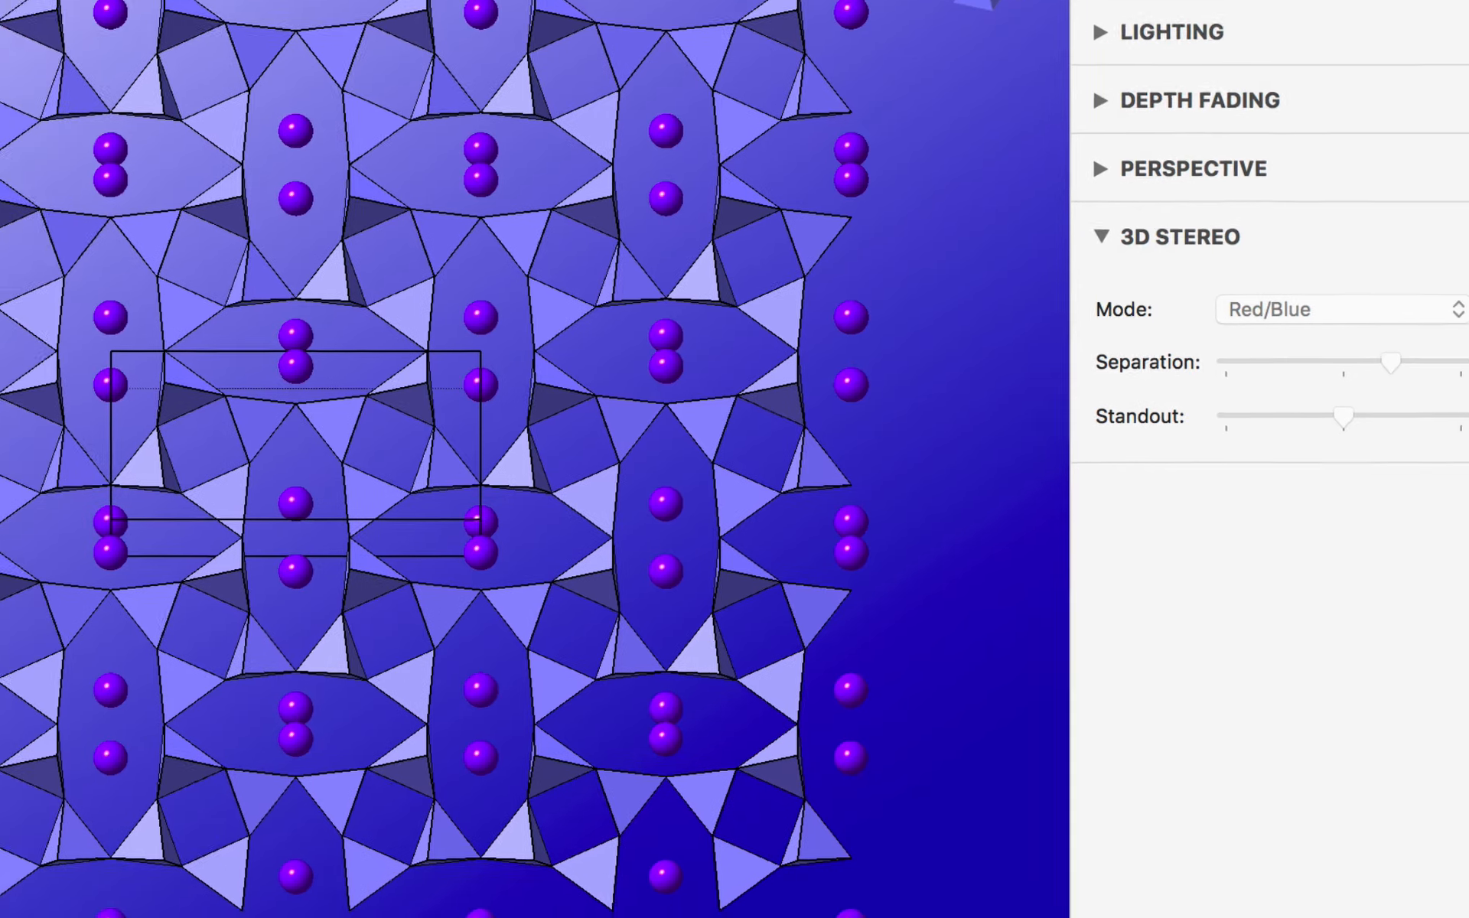
Open the program preferences and show the General settings
key(super+comma)
click(185, 98)
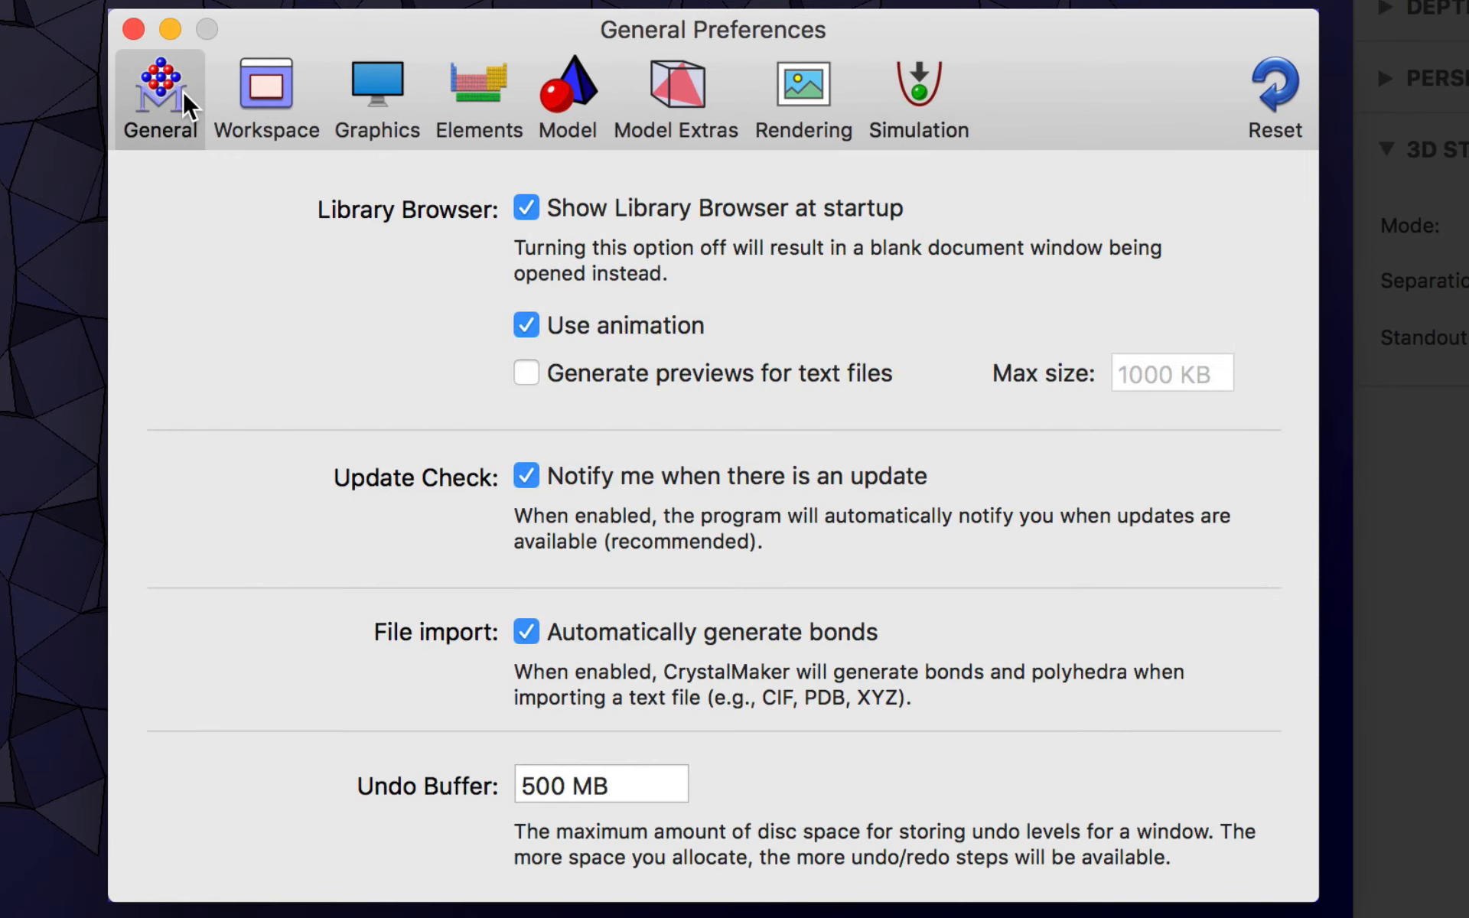